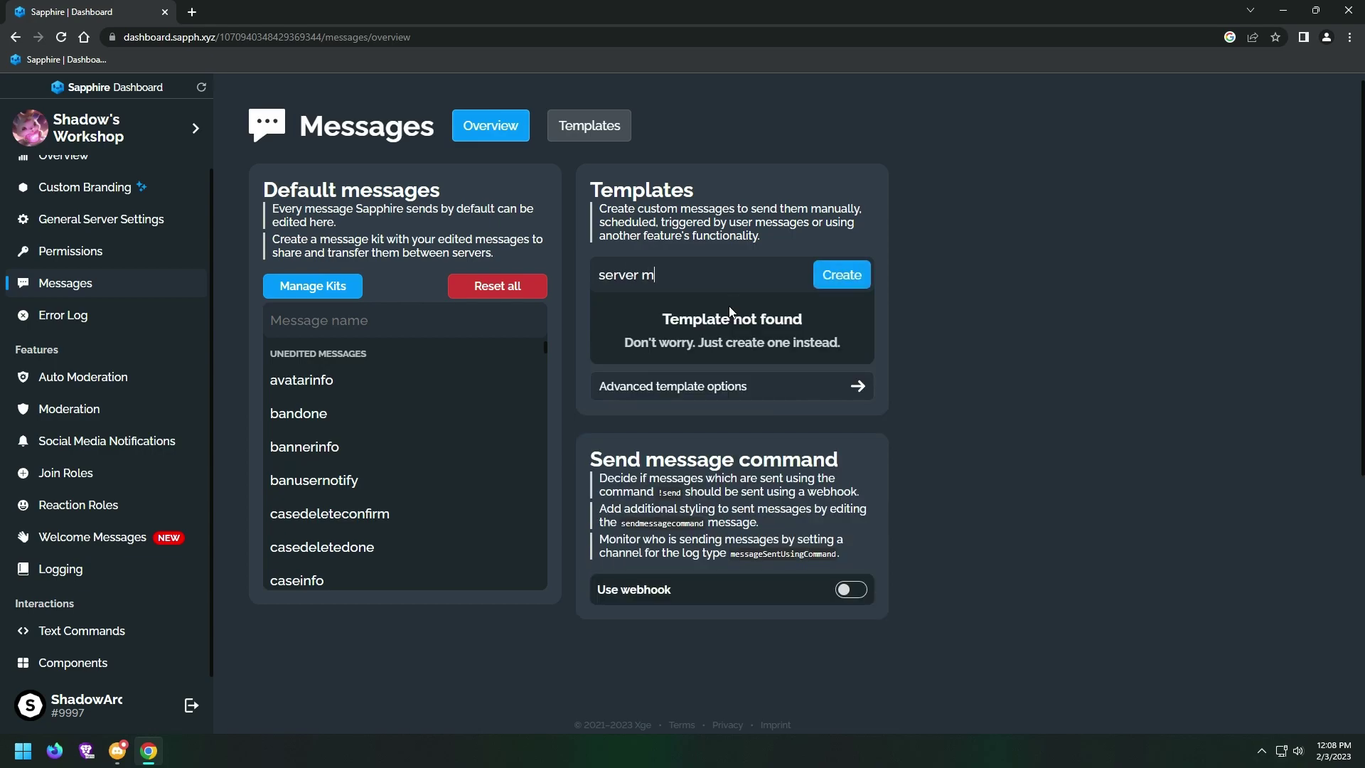
# Enter 'server map page1' as the new template name.
pyautogui.write('ap page1')
# Create the server map page 1 template, clear its default content and add a blank embed.
pyautogui.click(847, 280)
pyautogui.click(516, 184)
pyautogui.click(740, 390)
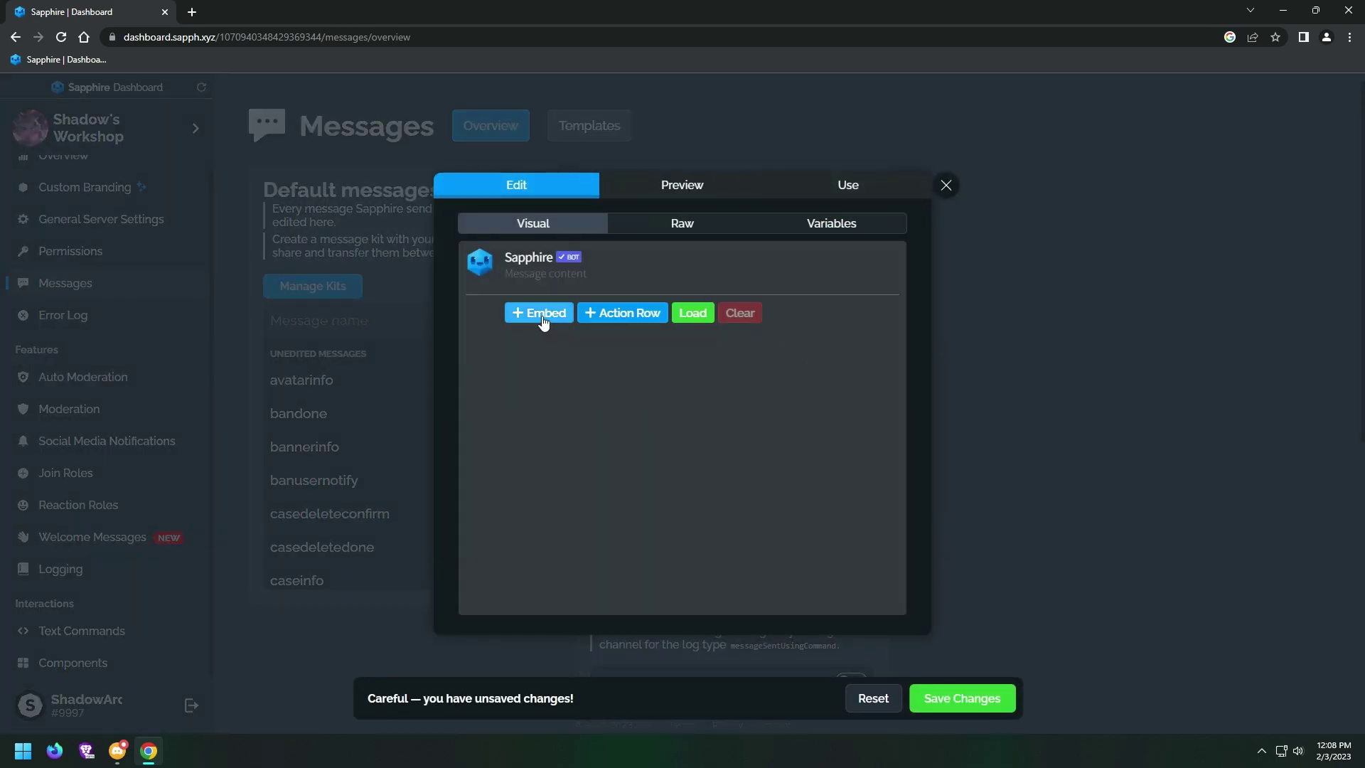
pyautogui.click(540, 315)
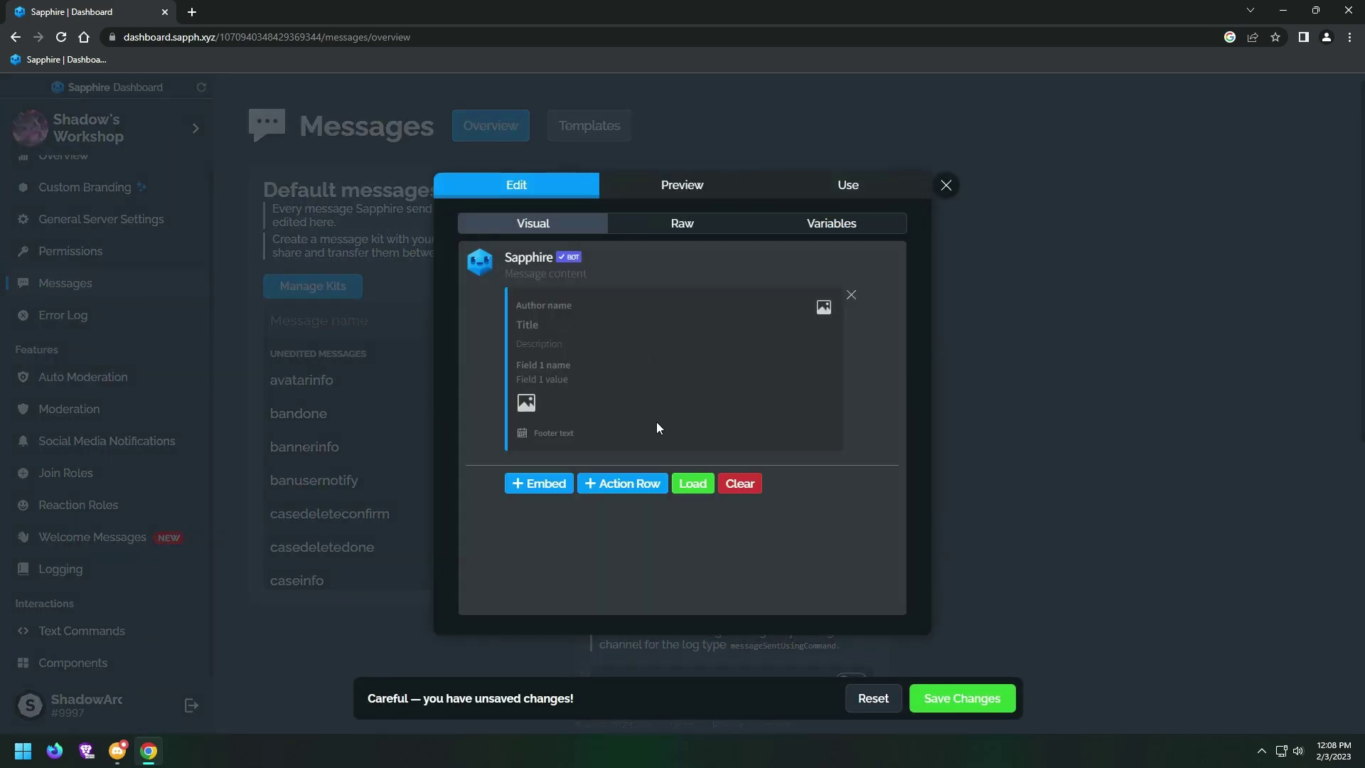
# Title the embed 'Important role' and check it in Preview.
pyautogui.click(588, 327)
pyautogui.write('Im')
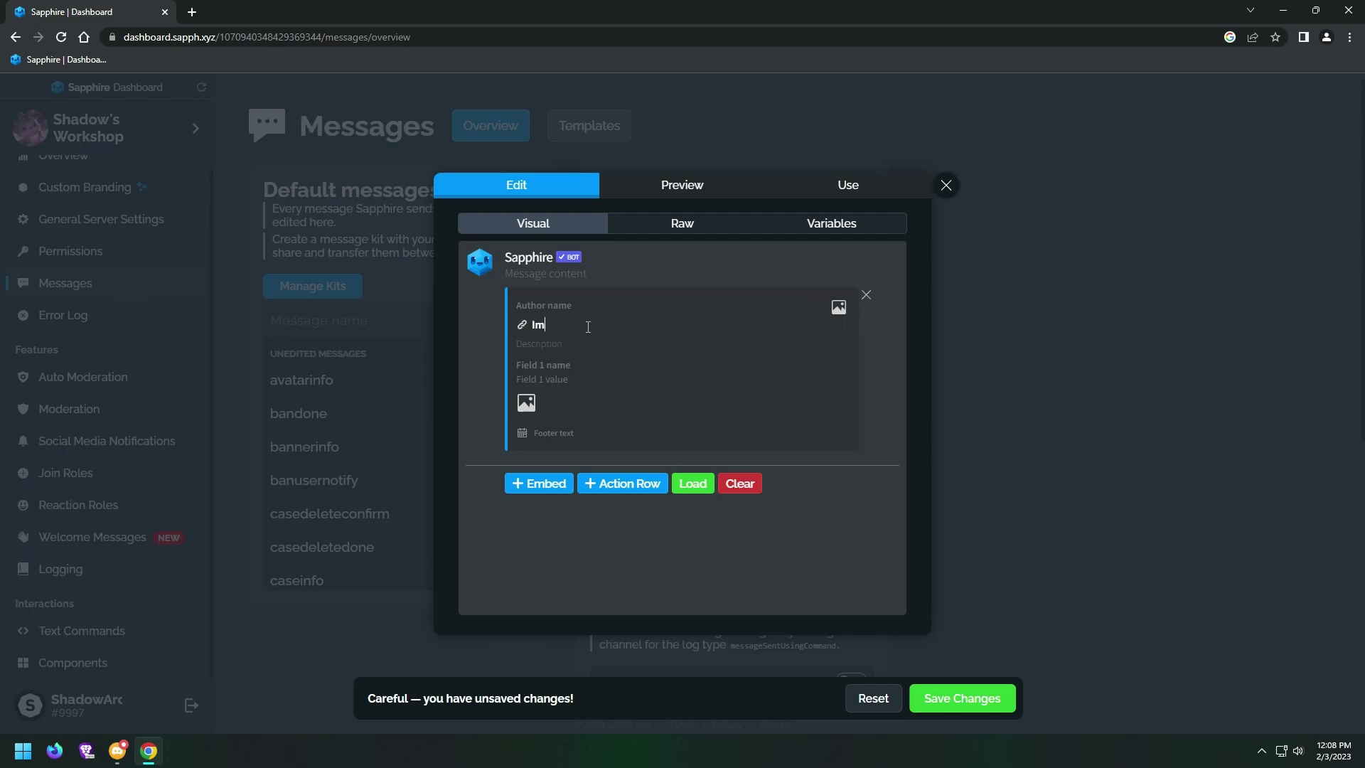
pyautogui.write('portant role')
pyautogui.click(651, 195)
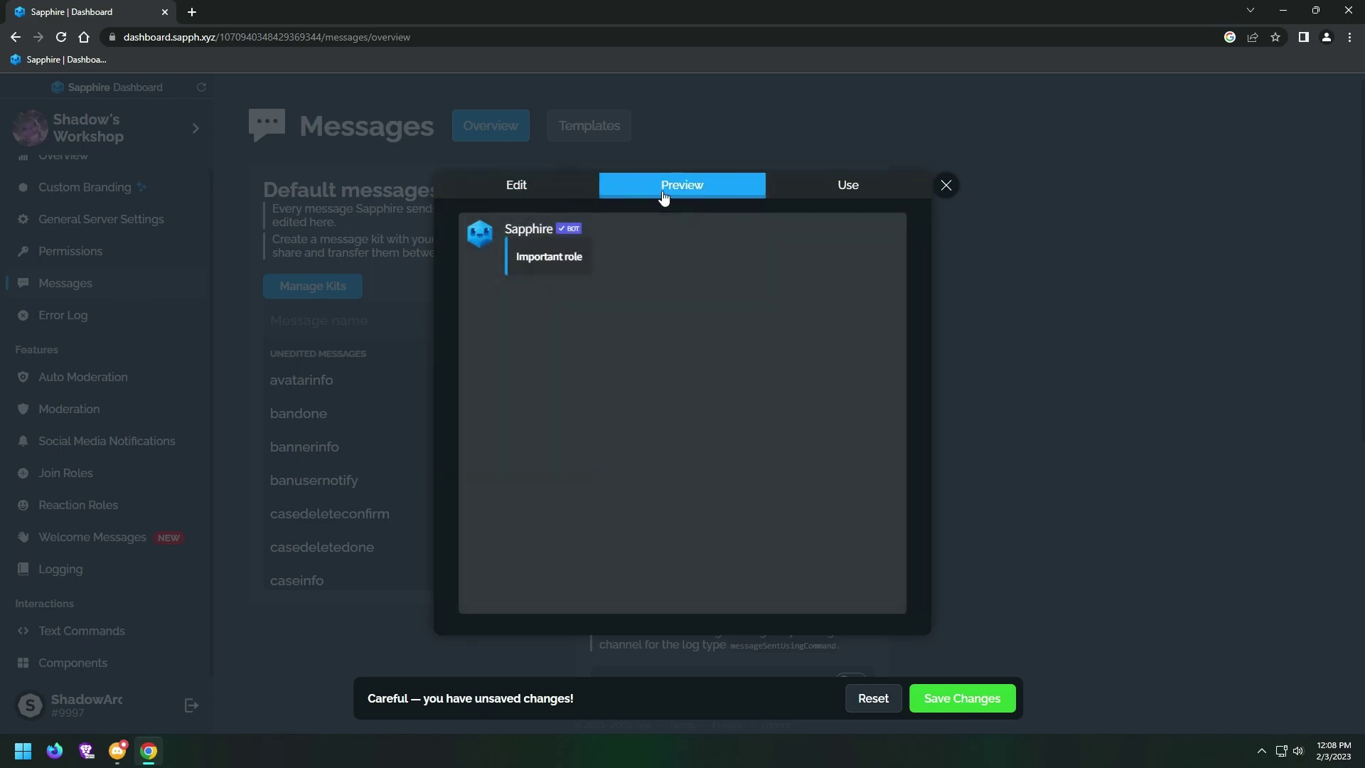
pyautogui.click(555, 194)
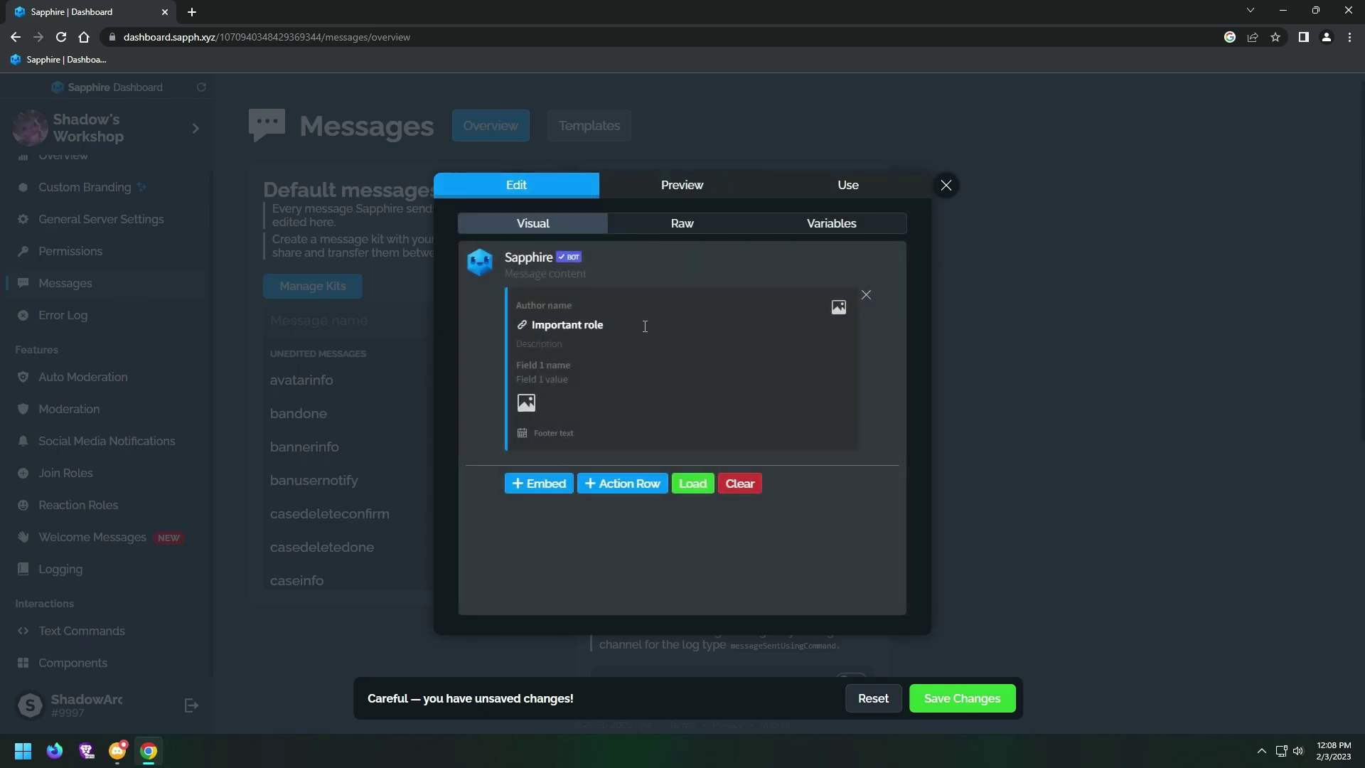
pyautogui.press('Return')
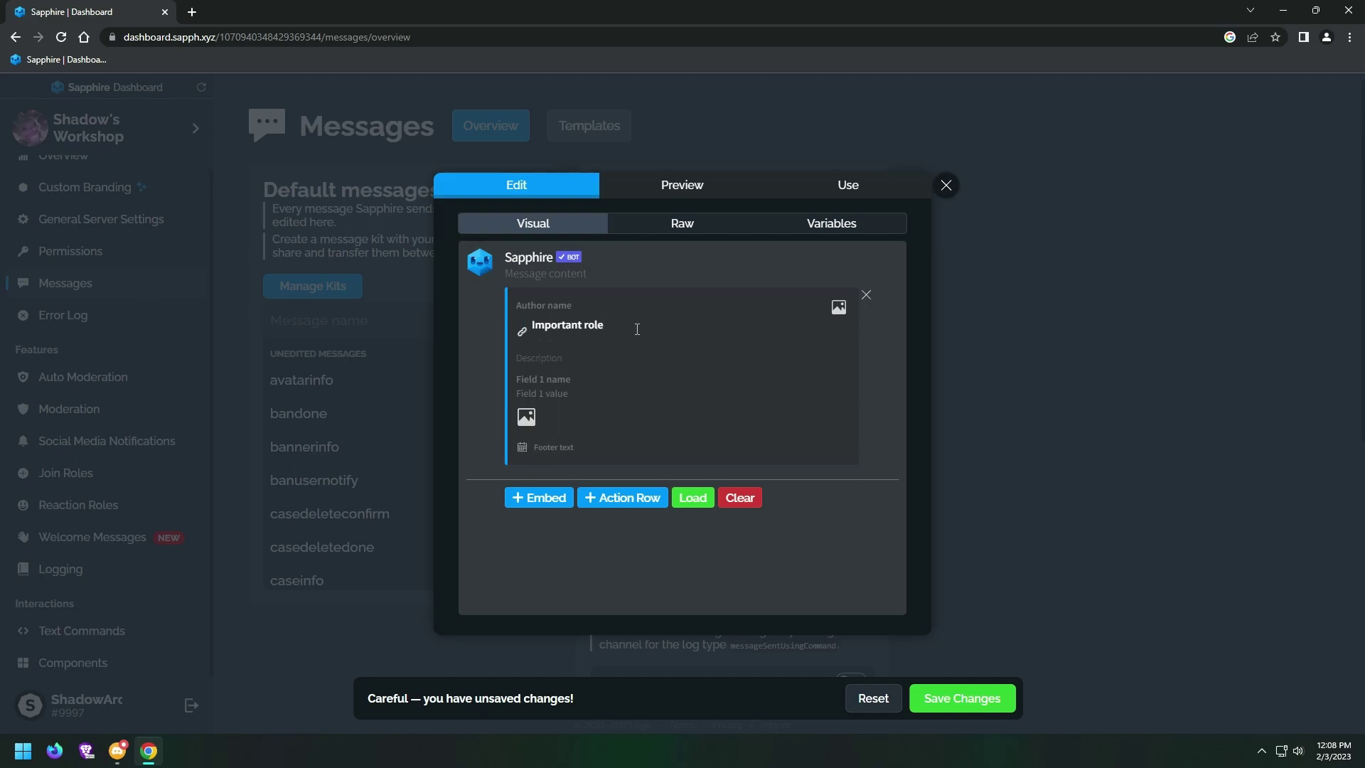
pyautogui.press('BackSpace')
pyautogui.press('BackSpace')
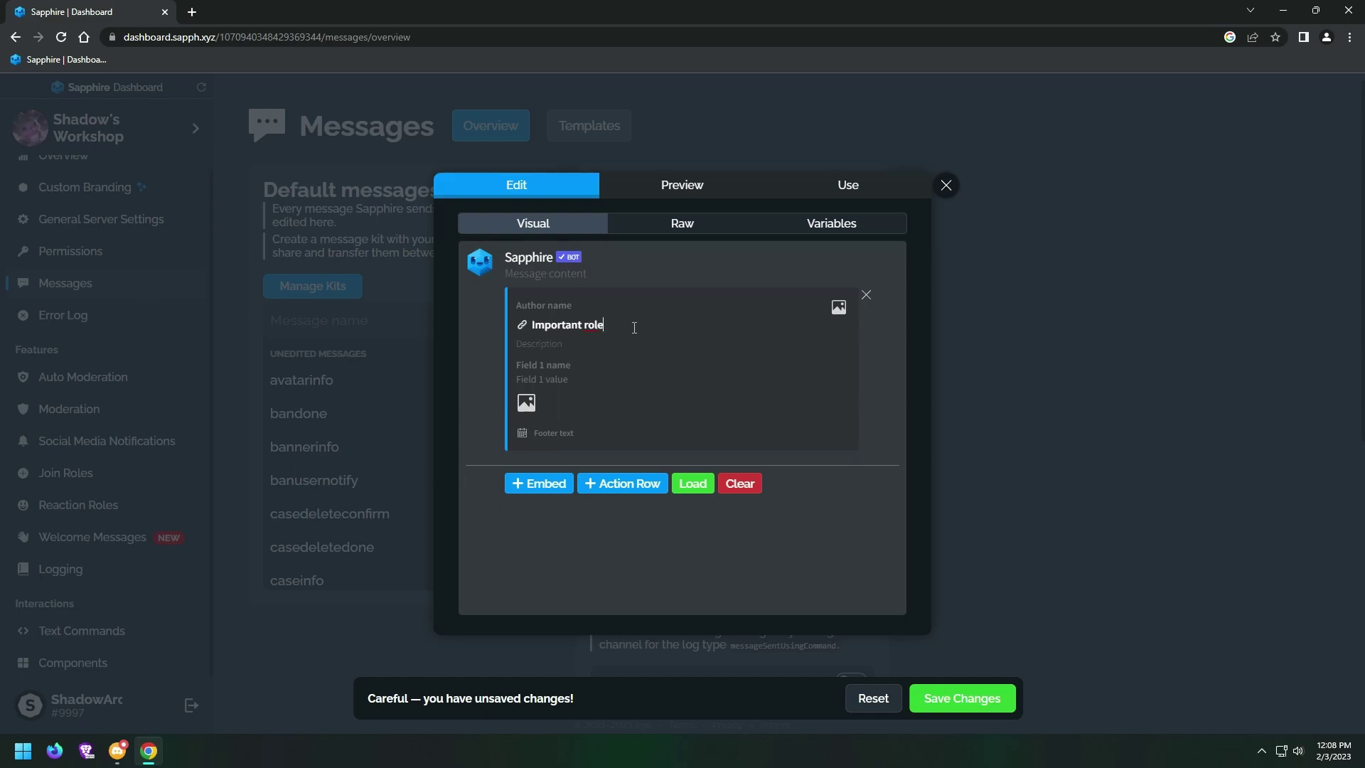
pyautogui.click(558, 345)
pyautogui.click(117, 750)
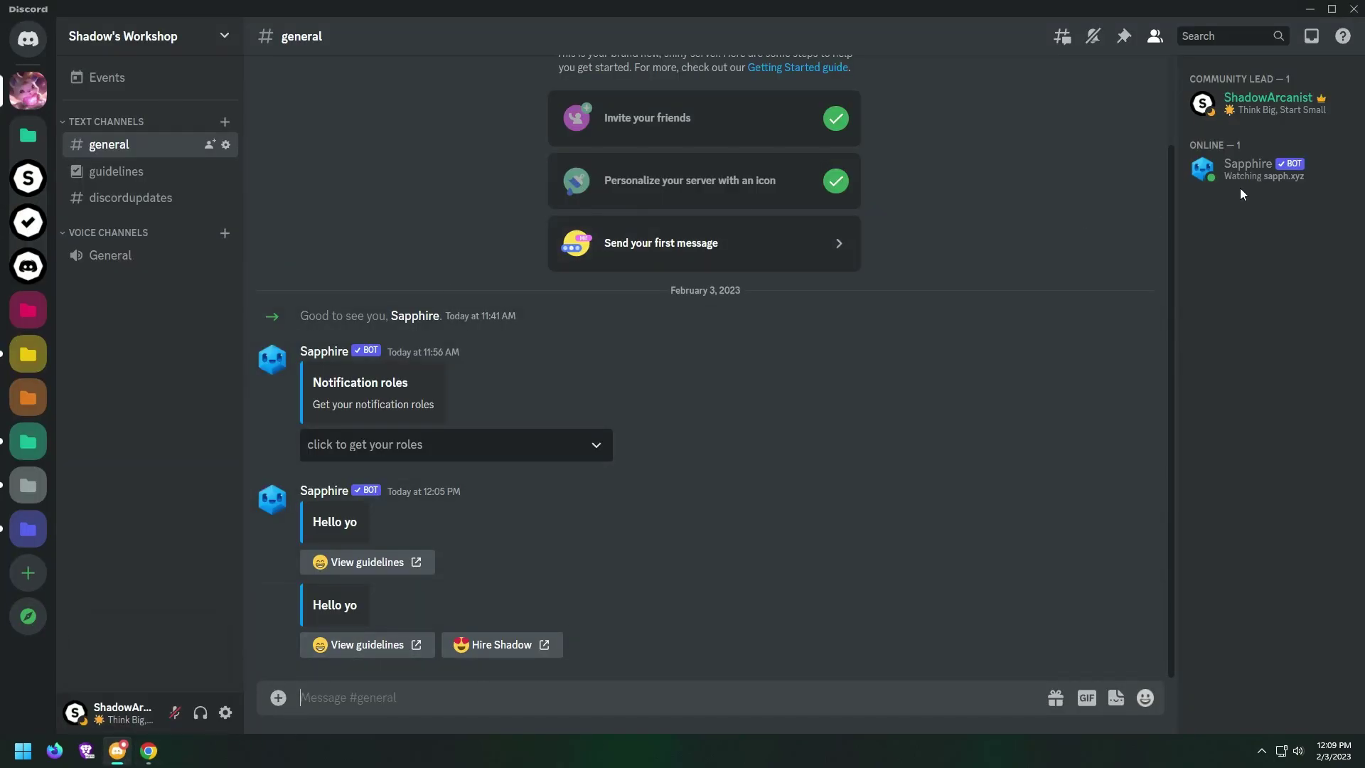
pyautogui.click(1255, 107)
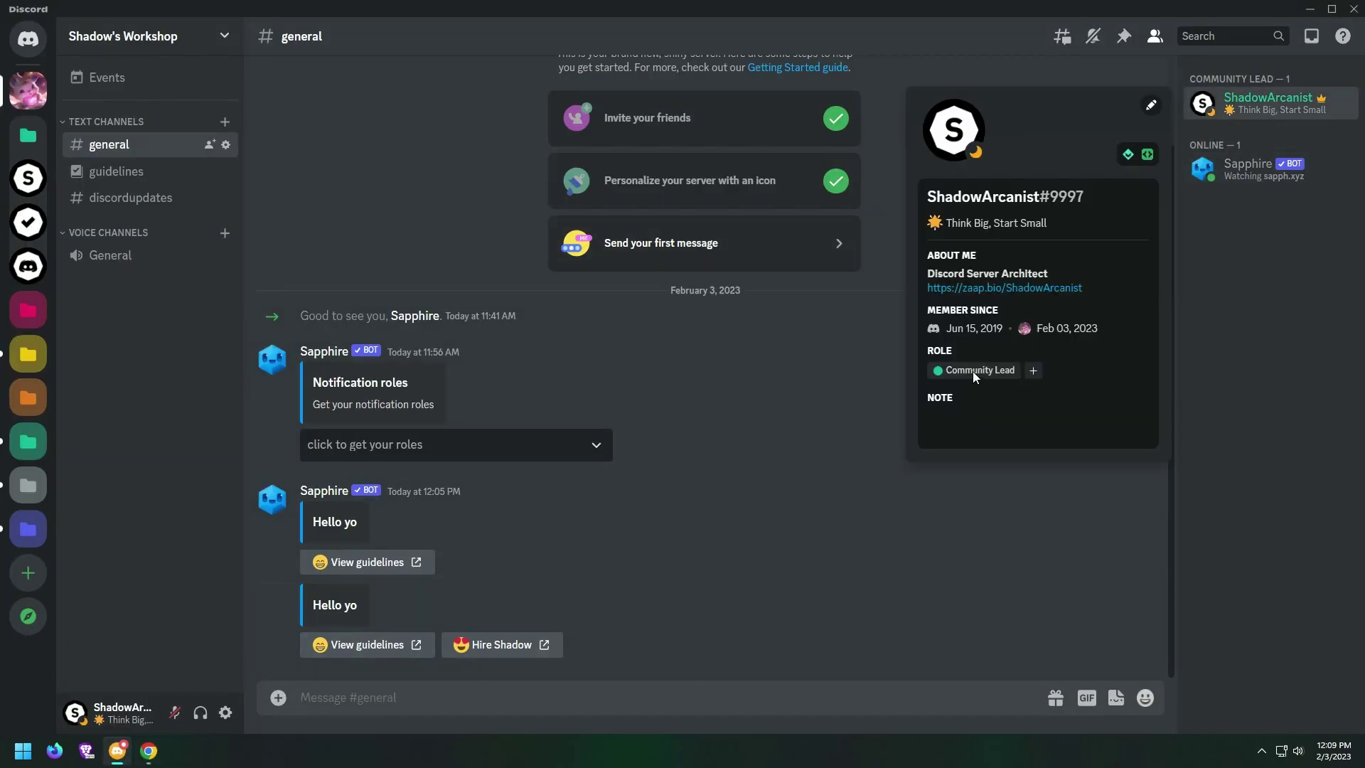
pyautogui.click(583, 696)
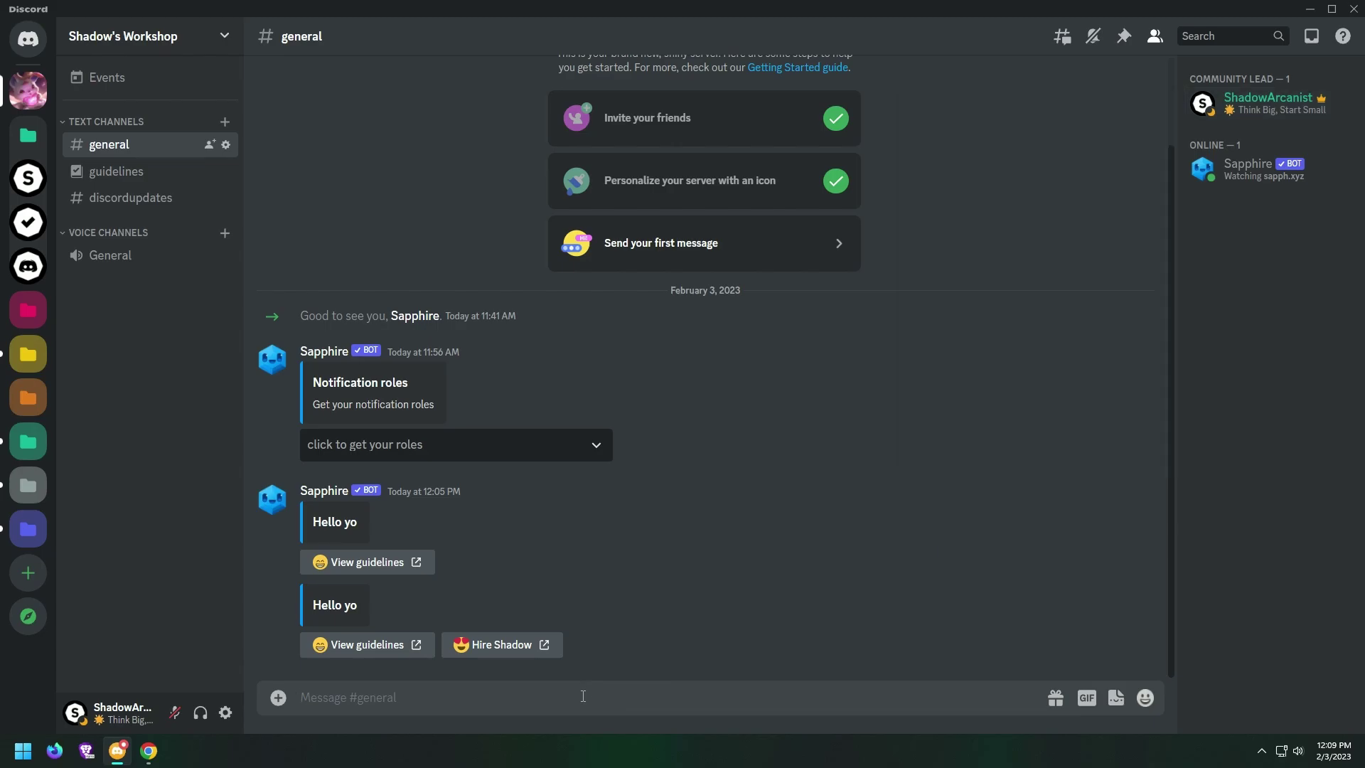
pyautogui.write('@')
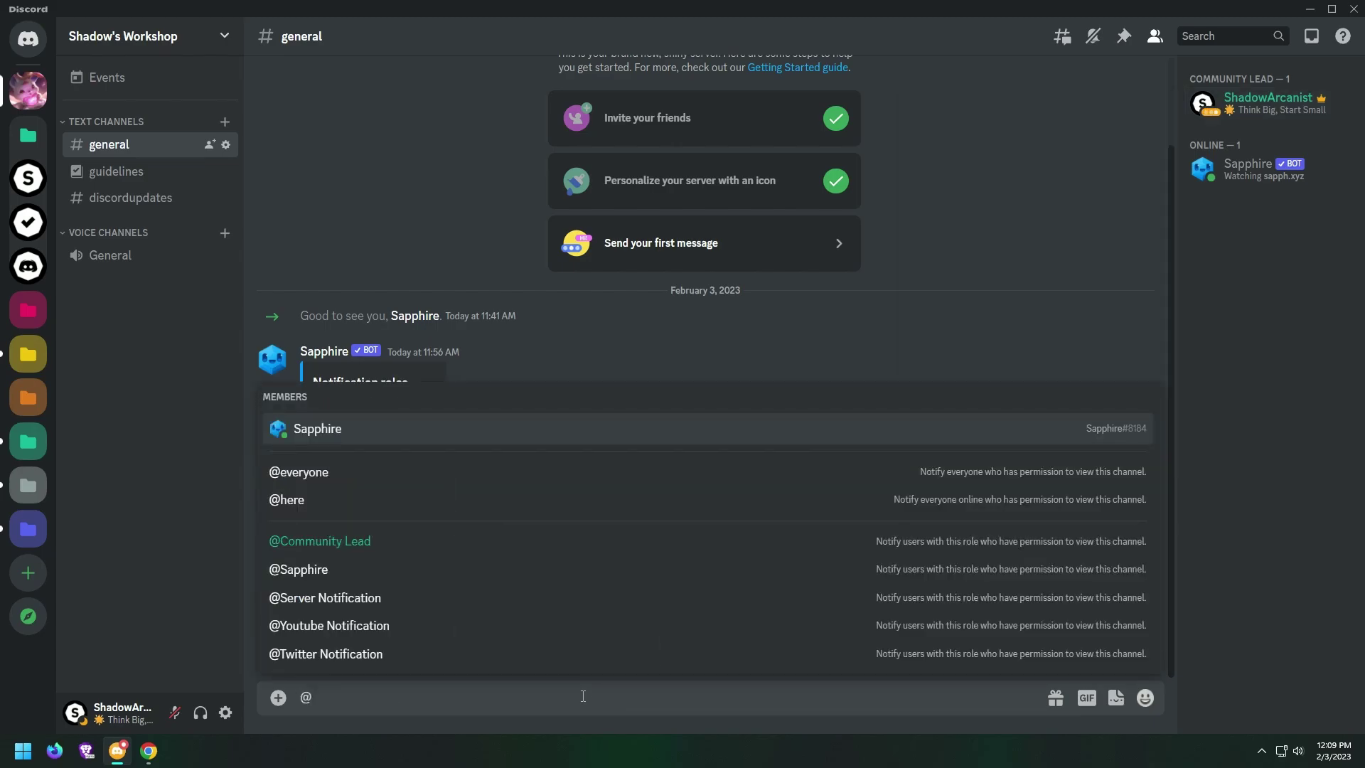
pyautogui.click(331, 543)
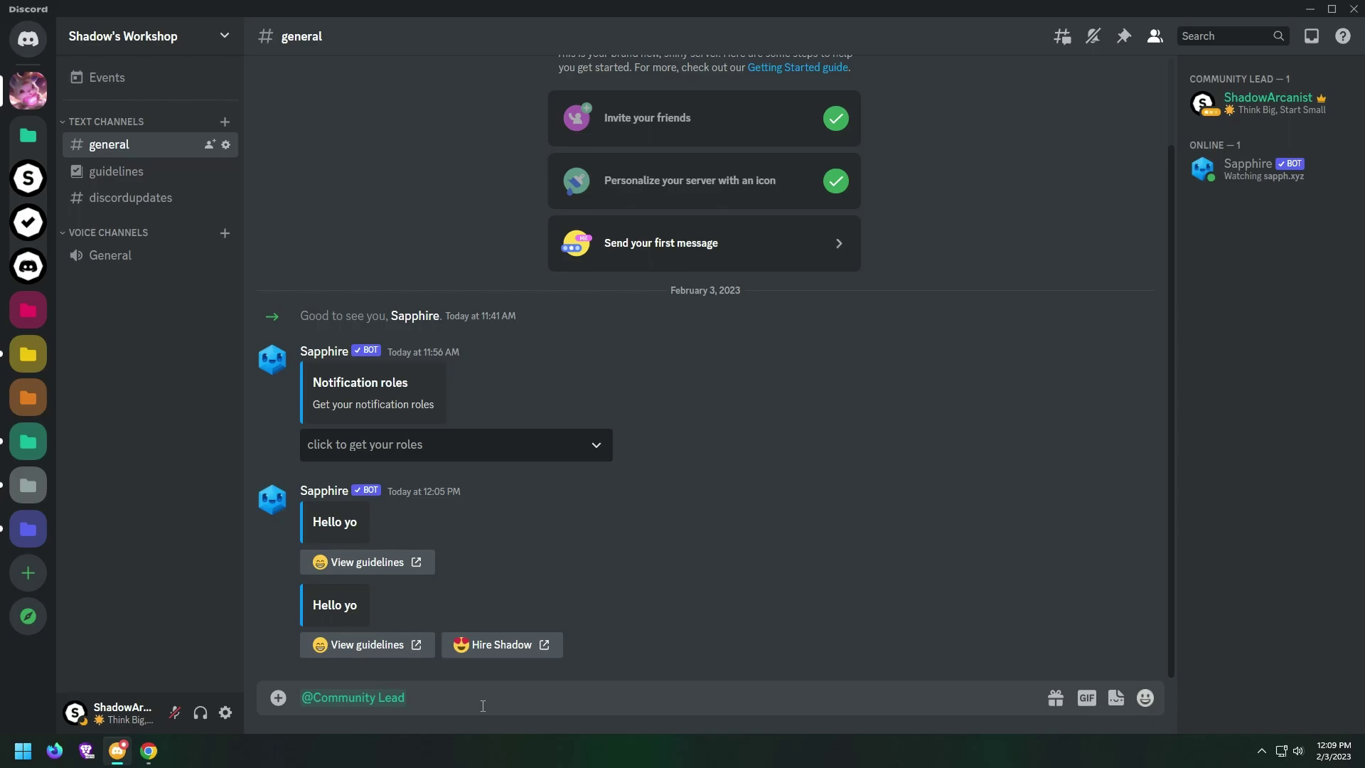
pyautogui.press('Home')
pyautogui.press('Return')
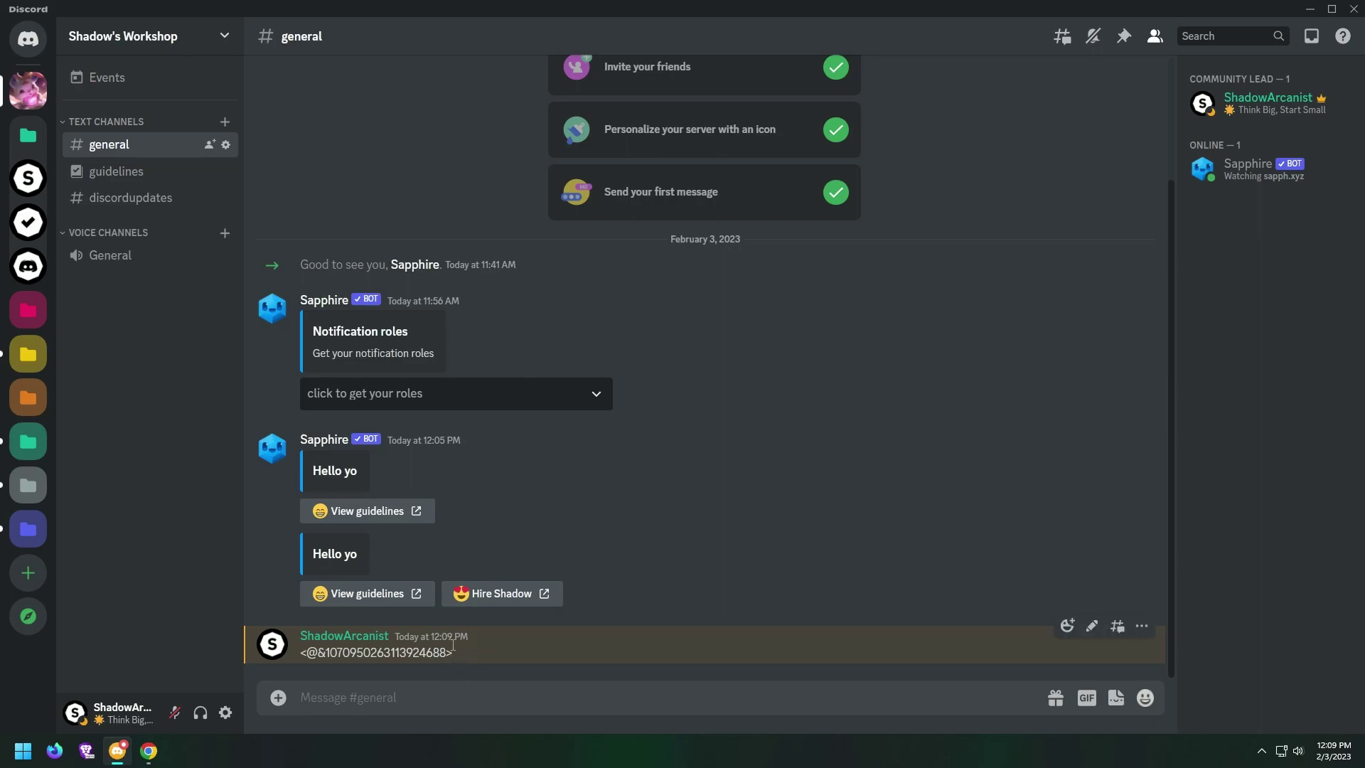
# Copy the raw Community Lead role ID and paste it into the embed description.
pyautogui.moveTo(453, 645); pyautogui.dragTo(299, 650)
pyautogui.hotkey('ctrl', 'c')
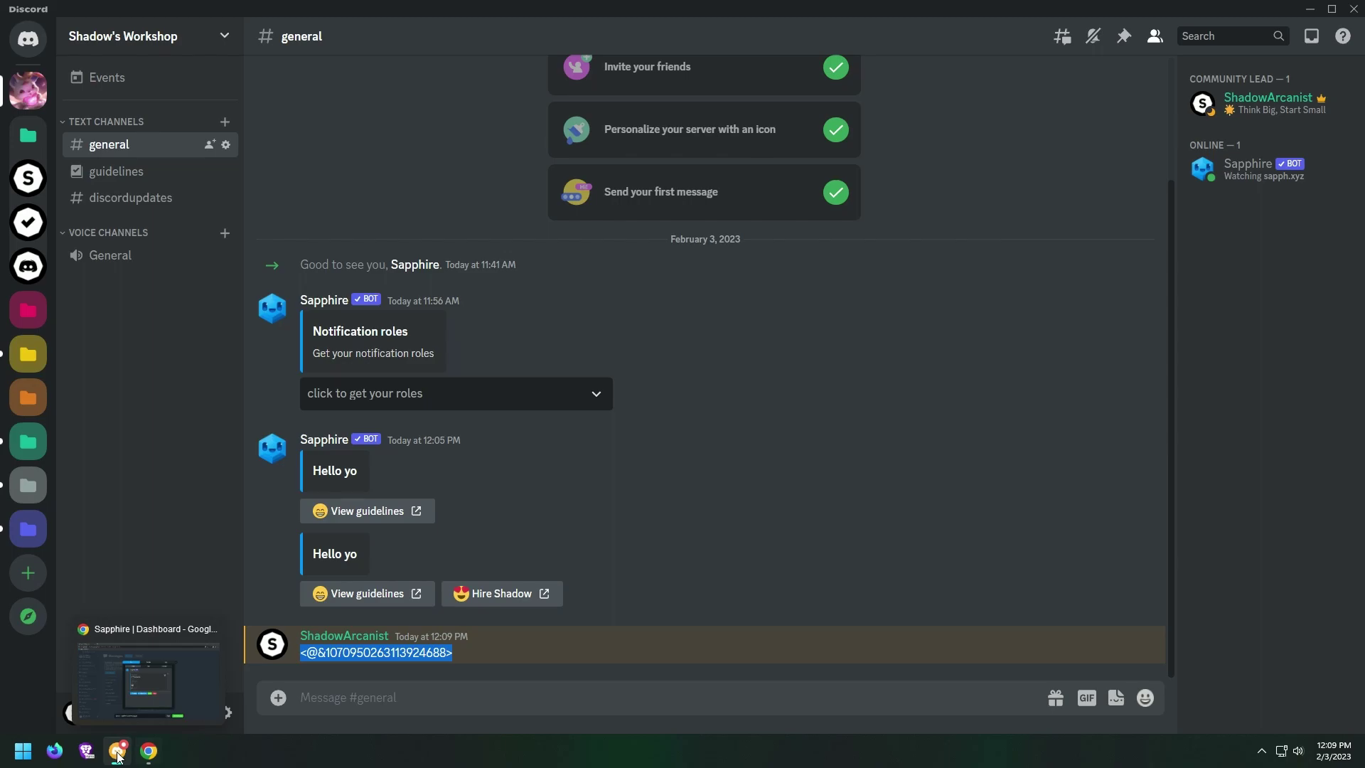
pyautogui.click(148, 751)
pyautogui.hotkey('ctrl', 'v')
pyautogui.click(677, 185)
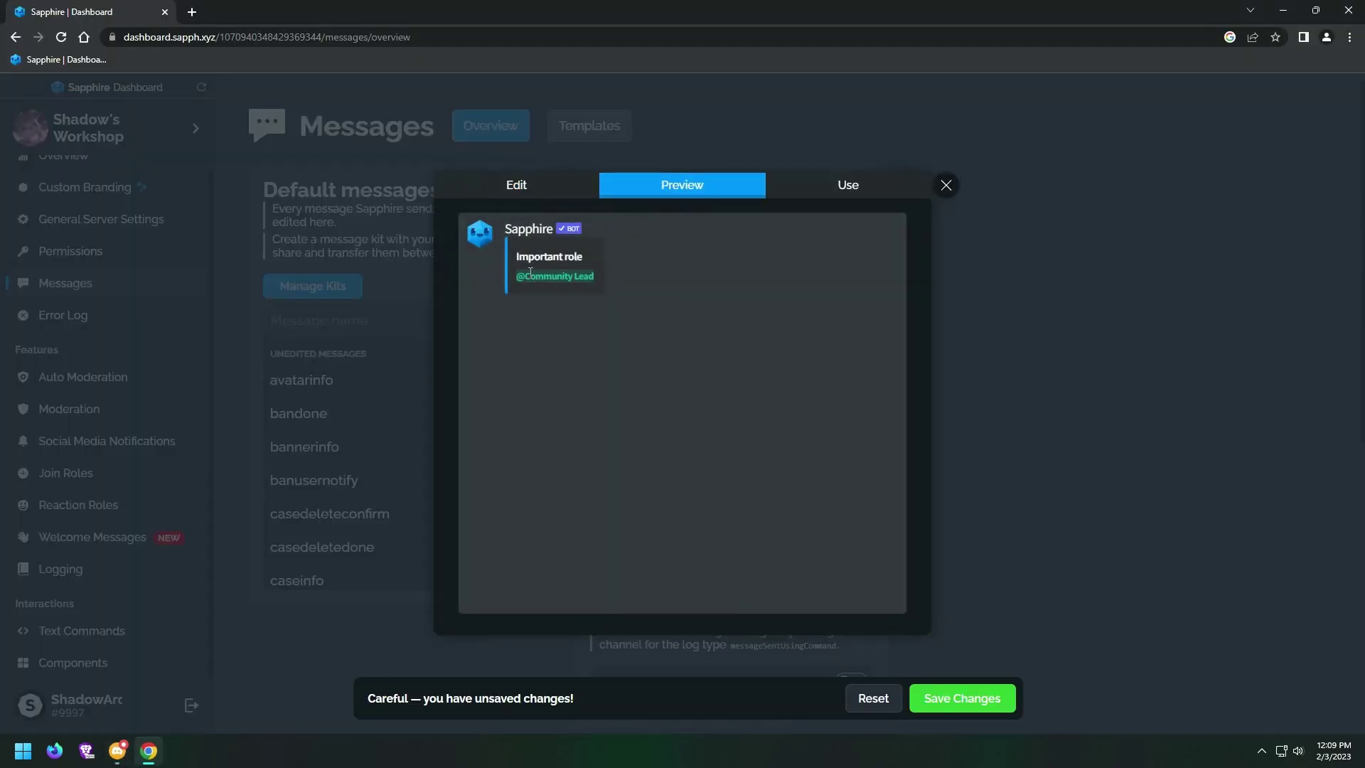
# Add 'Owner' and 'Page 1/2' lines below the role mention and save the template.
pyautogui.click(535, 194)
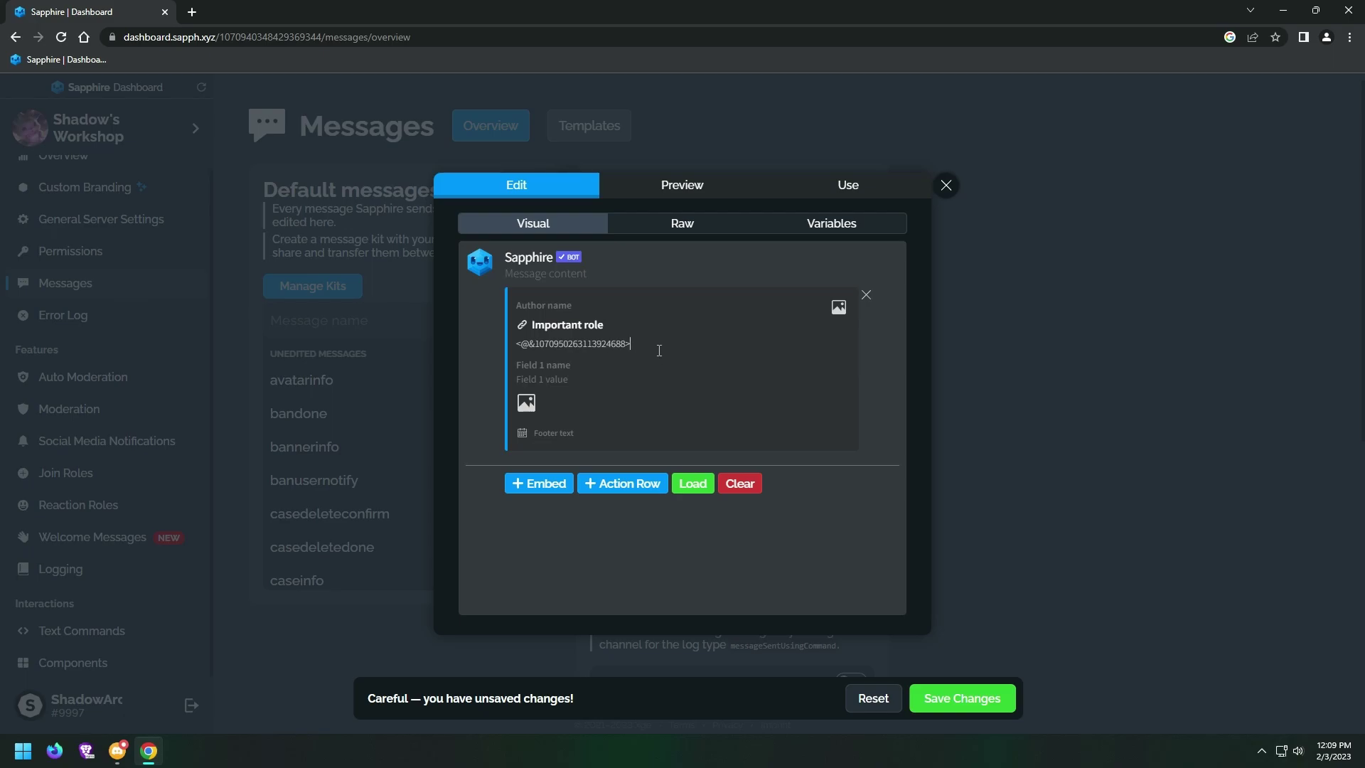
pyautogui.press('Return')
pyautogui.write('Owner')
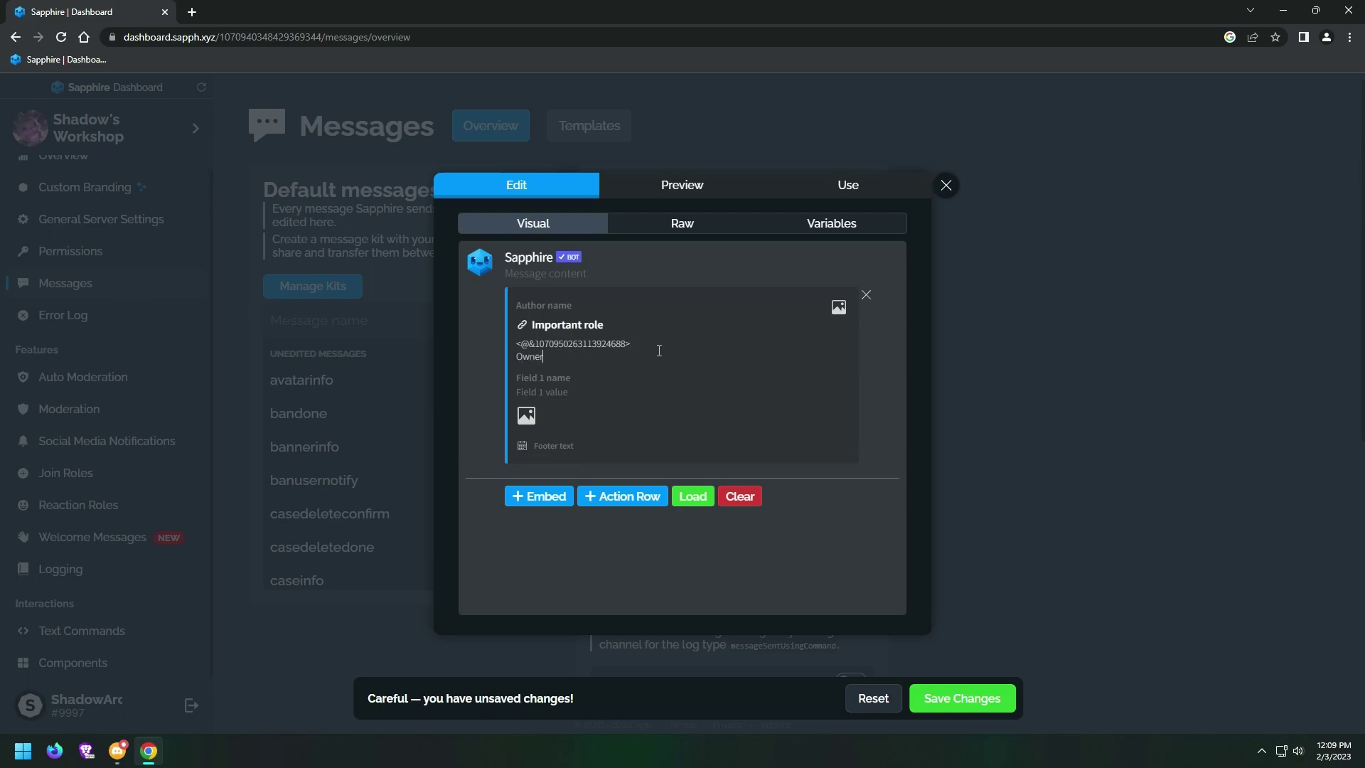
pyautogui.press('Return')
pyautogui.press('Return')
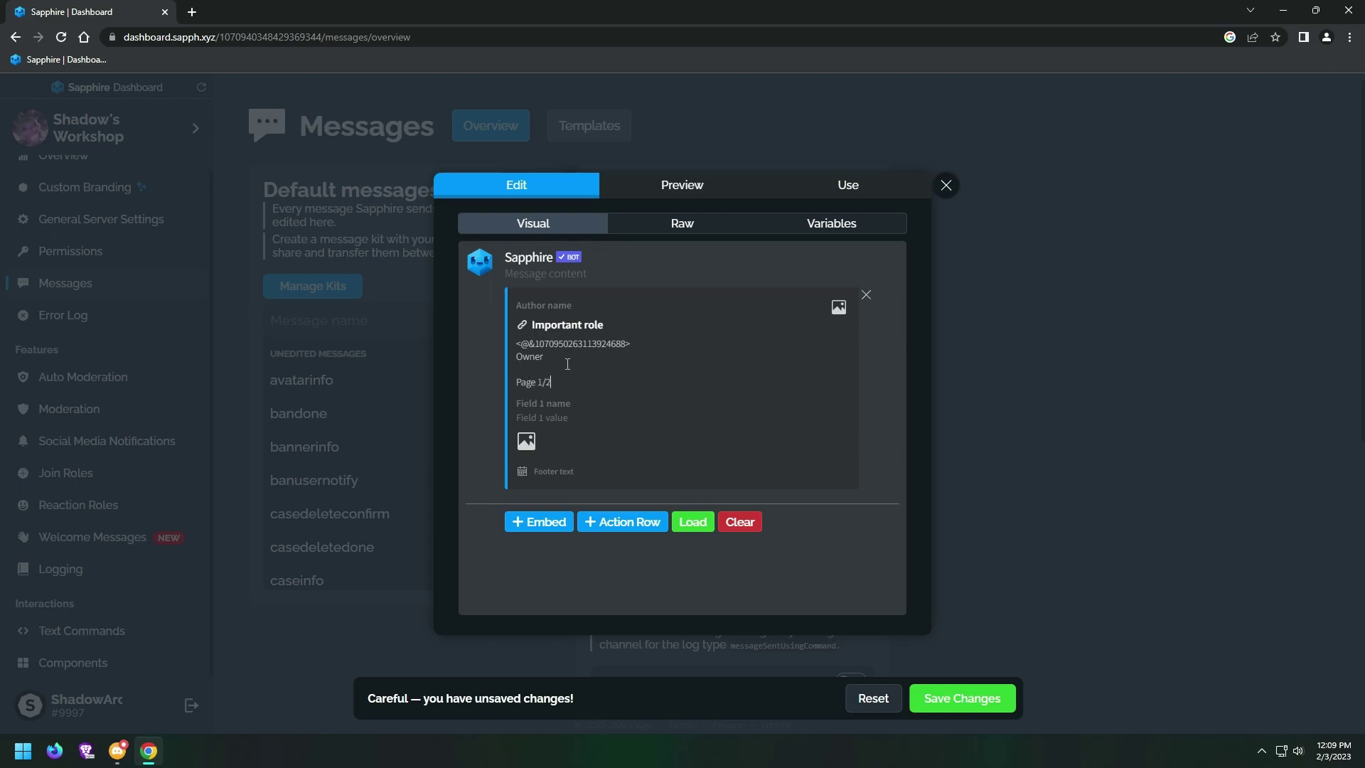
pyautogui.click(671, 187)
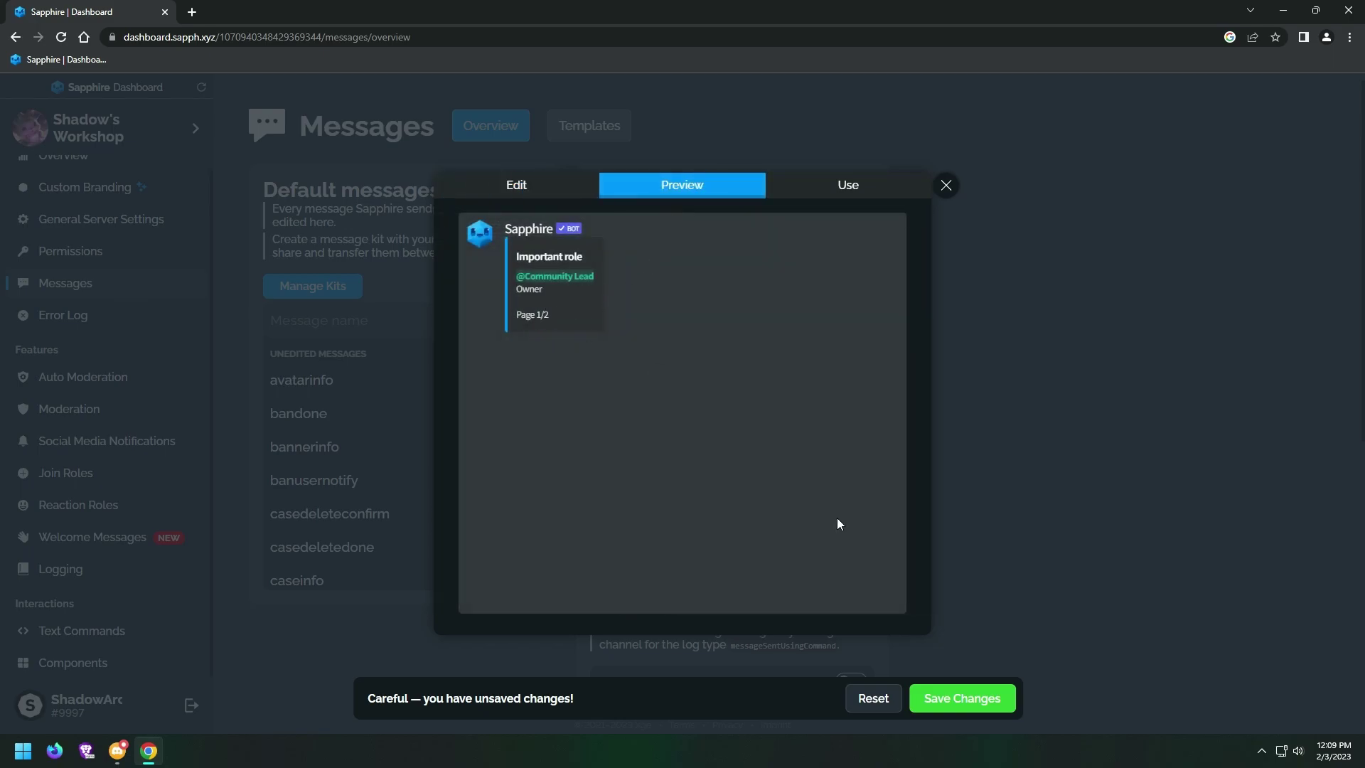
pyautogui.click(968, 698)
# Create a new template named 'server map page 2'.
pyautogui.click(946, 185)
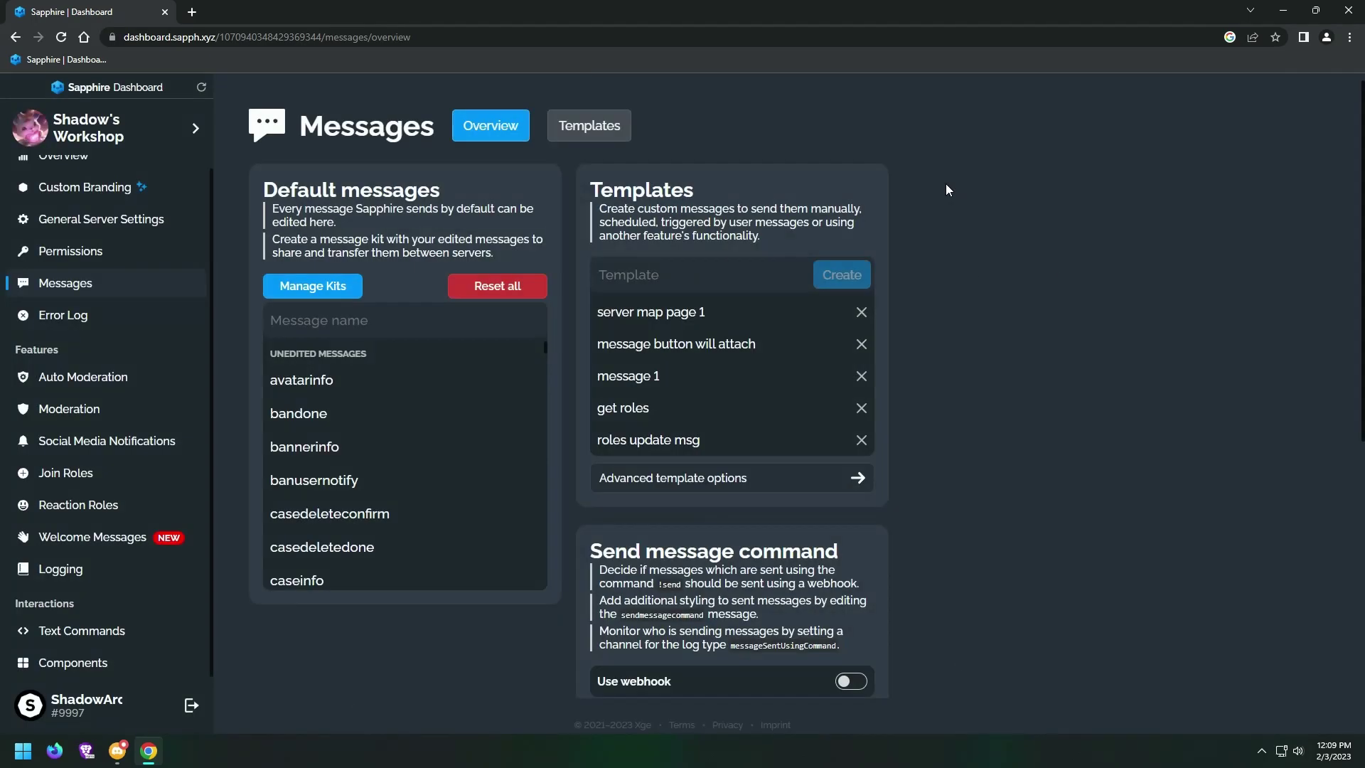
pyautogui.click(705, 311)
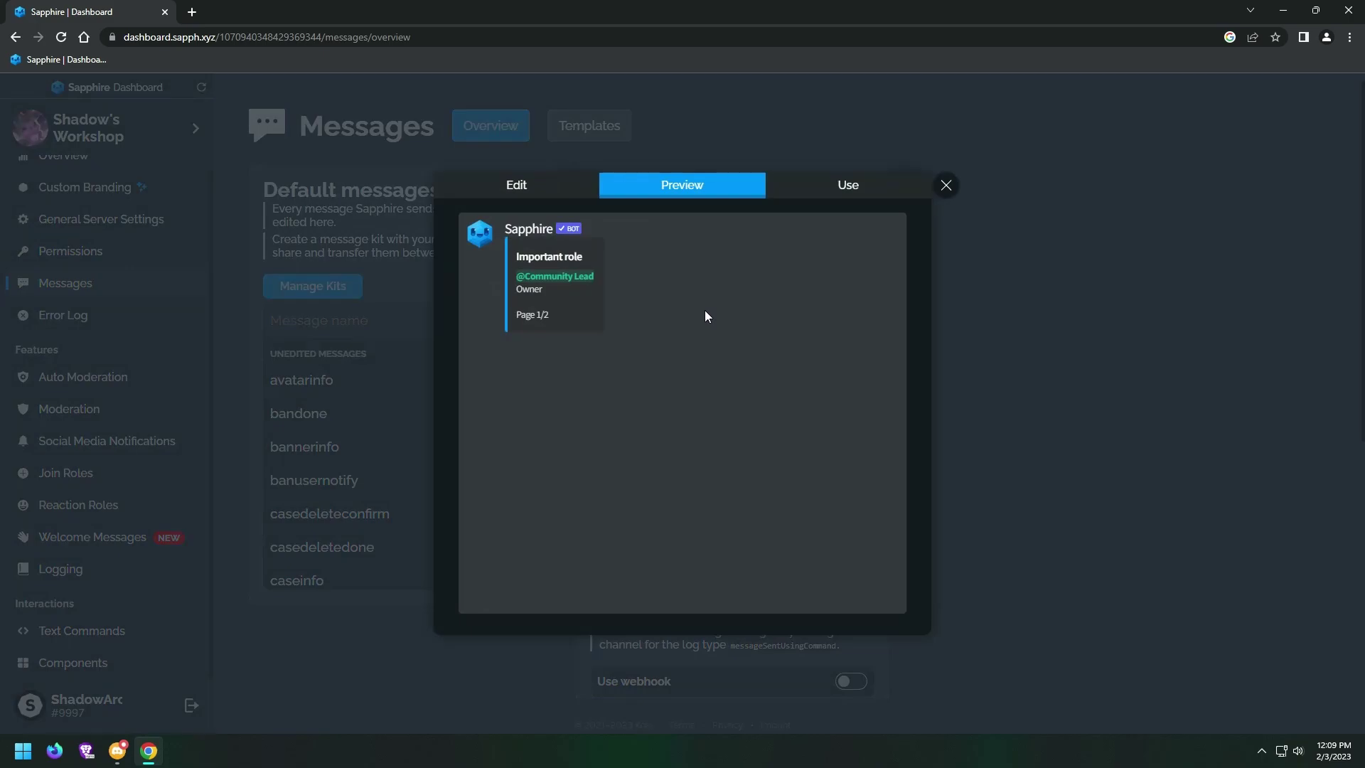
pyautogui.click(1044, 327)
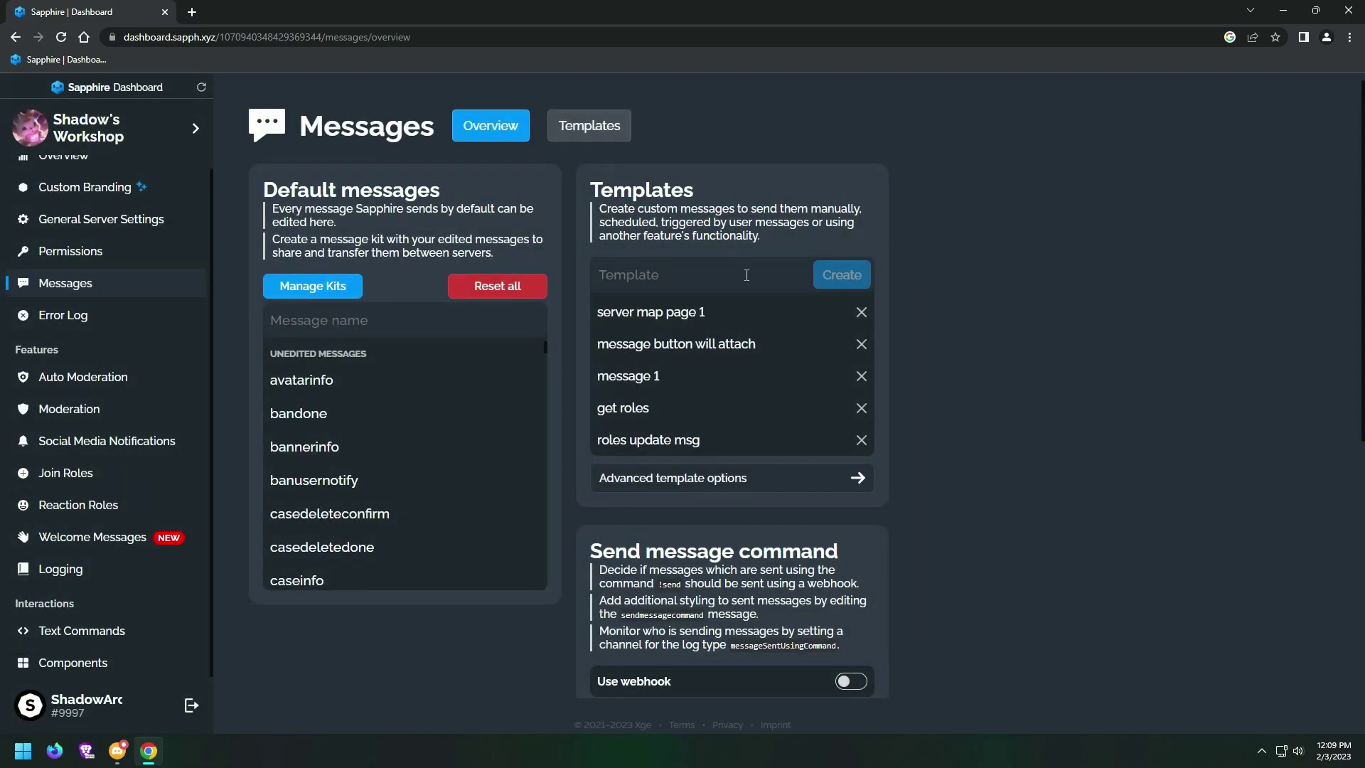
pyautogui.click(747, 275)
pyautogui.write('server map page 2')
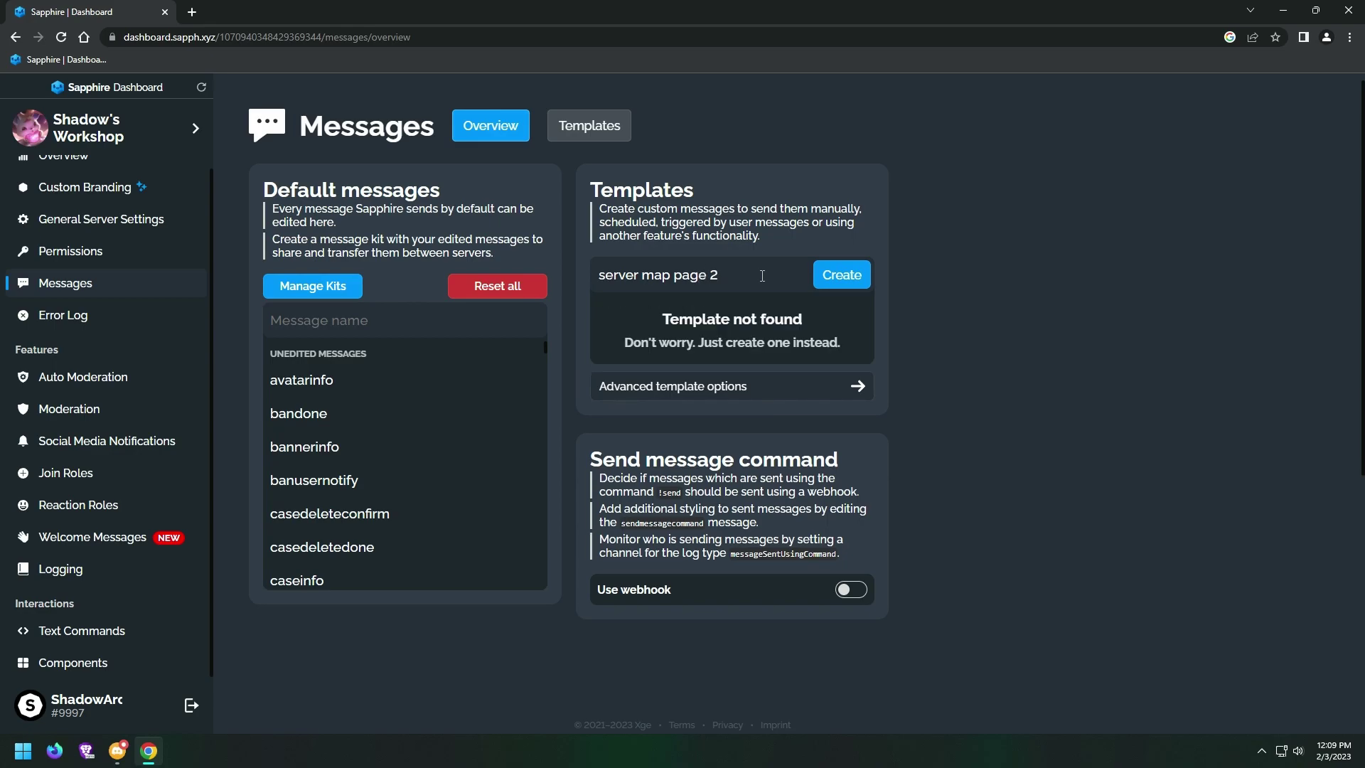
pyautogui.click(844, 280)
pyautogui.click(691, 310)
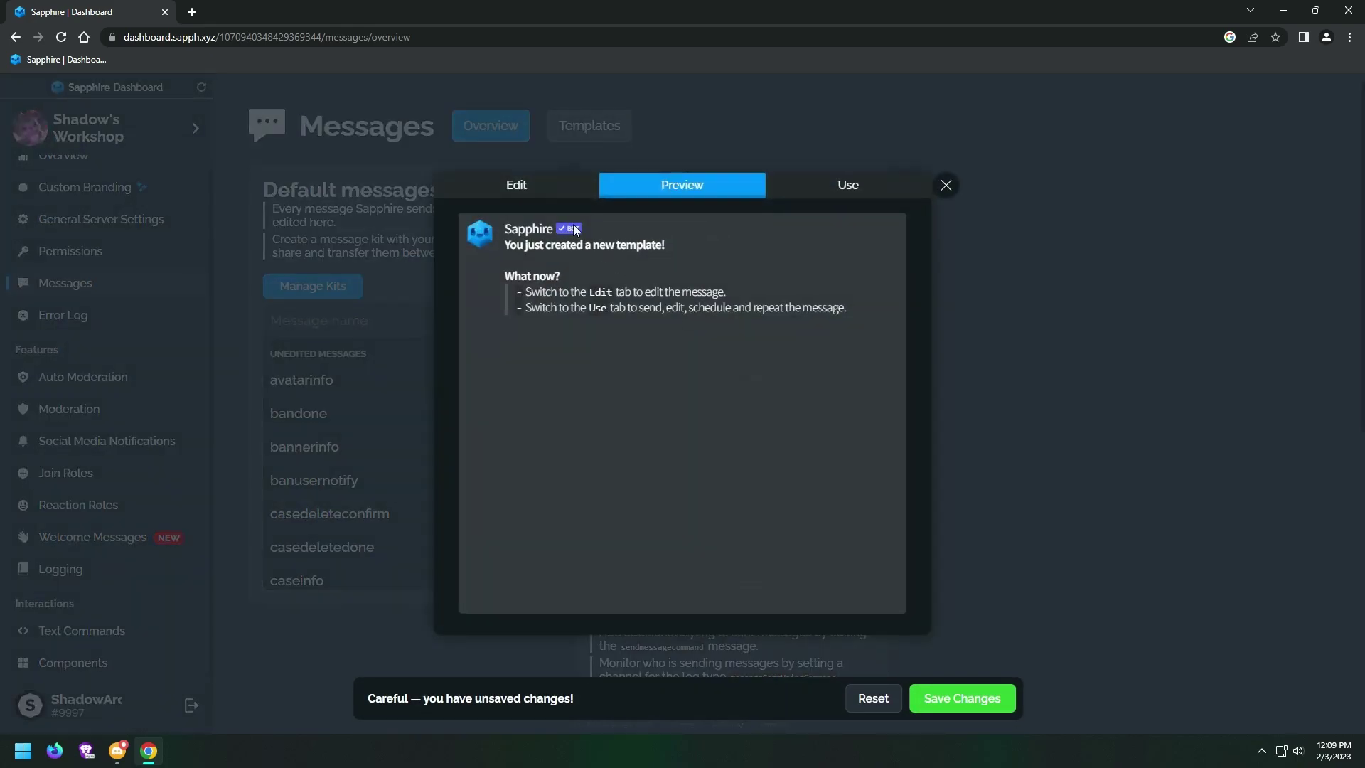
# Load the server map page 1 message into the page 2 template.
pyautogui.click(563, 190)
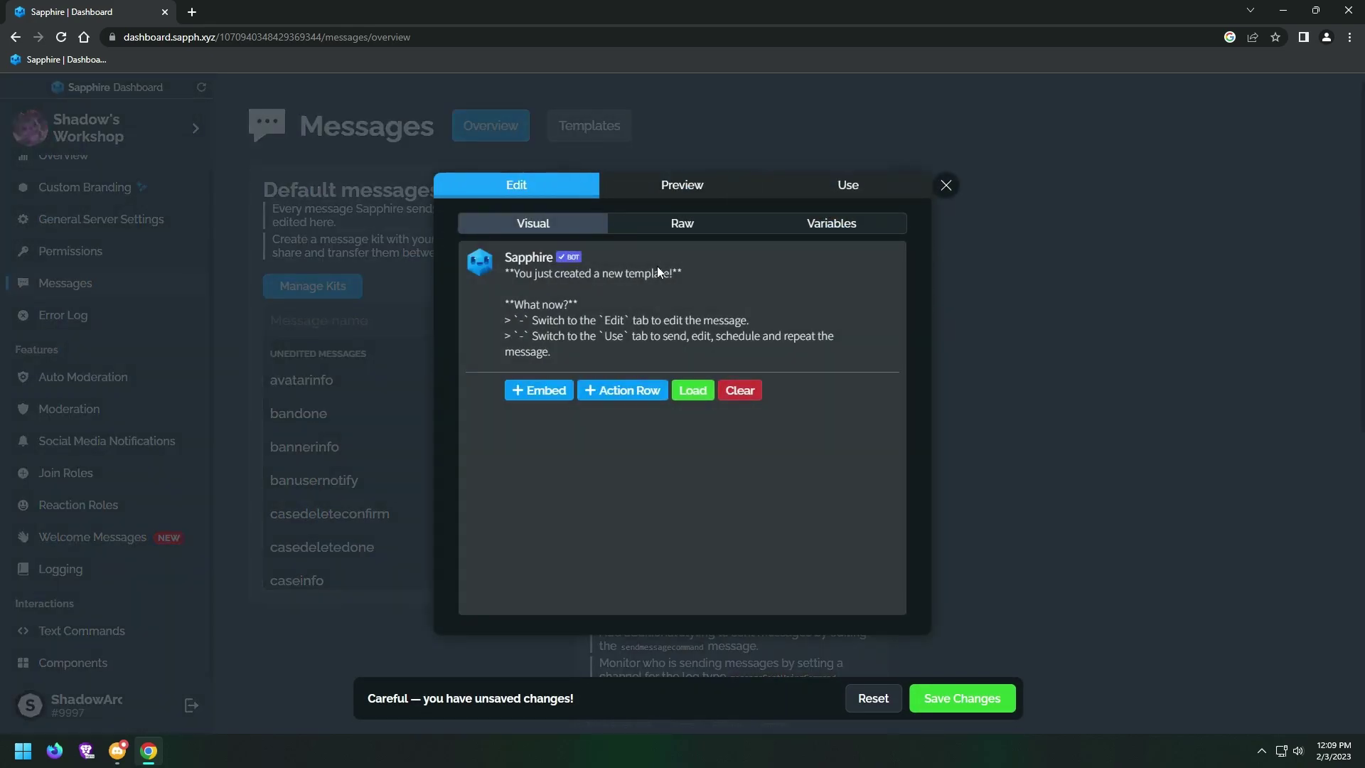
pyautogui.click(702, 390)
pyautogui.click(558, 367)
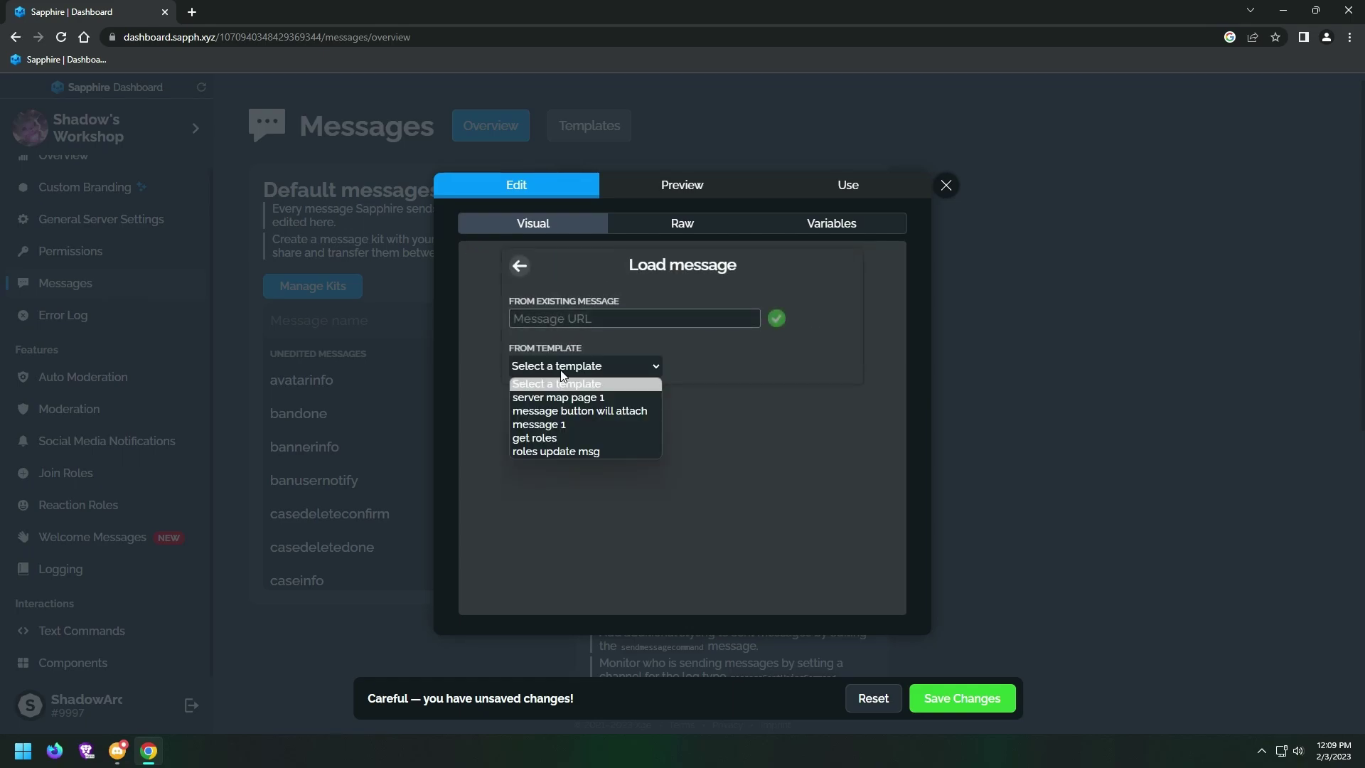
pyautogui.click(570, 398)
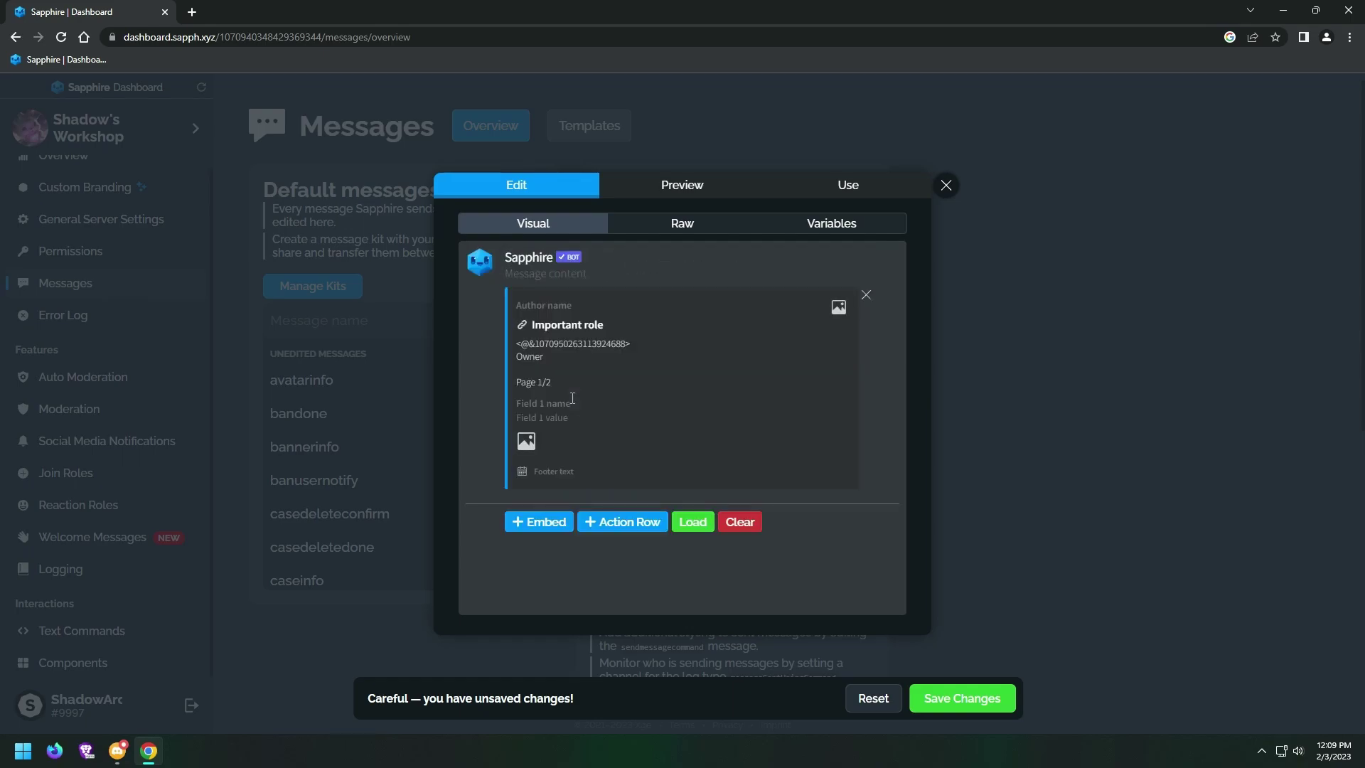
pyautogui.click(649, 195)
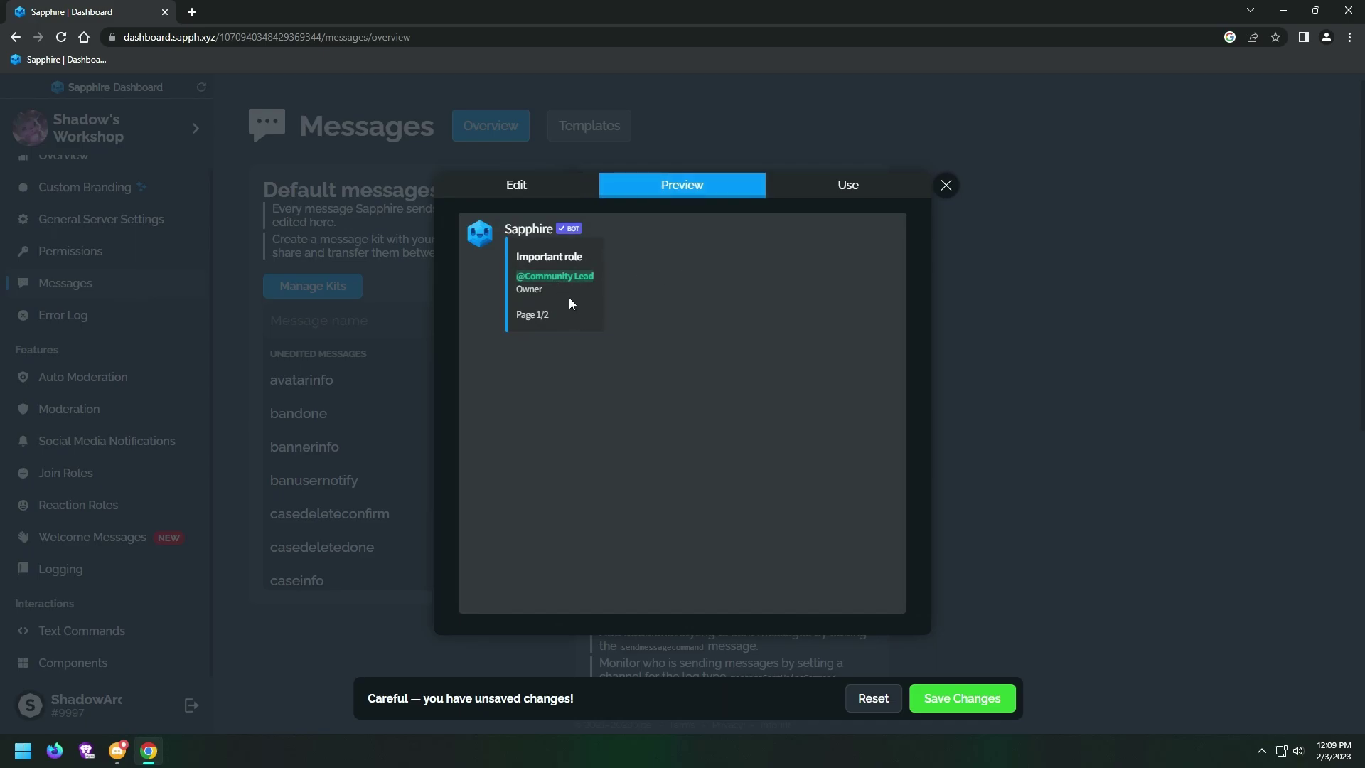
pyautogui.click(548, 192)
# Change the embed title from 'Important role' to 'Notification role'.
pyautogui.moveTo(585, 324); pyautogui.dragTo(486, 336)
pyautogui.write('Notidi')
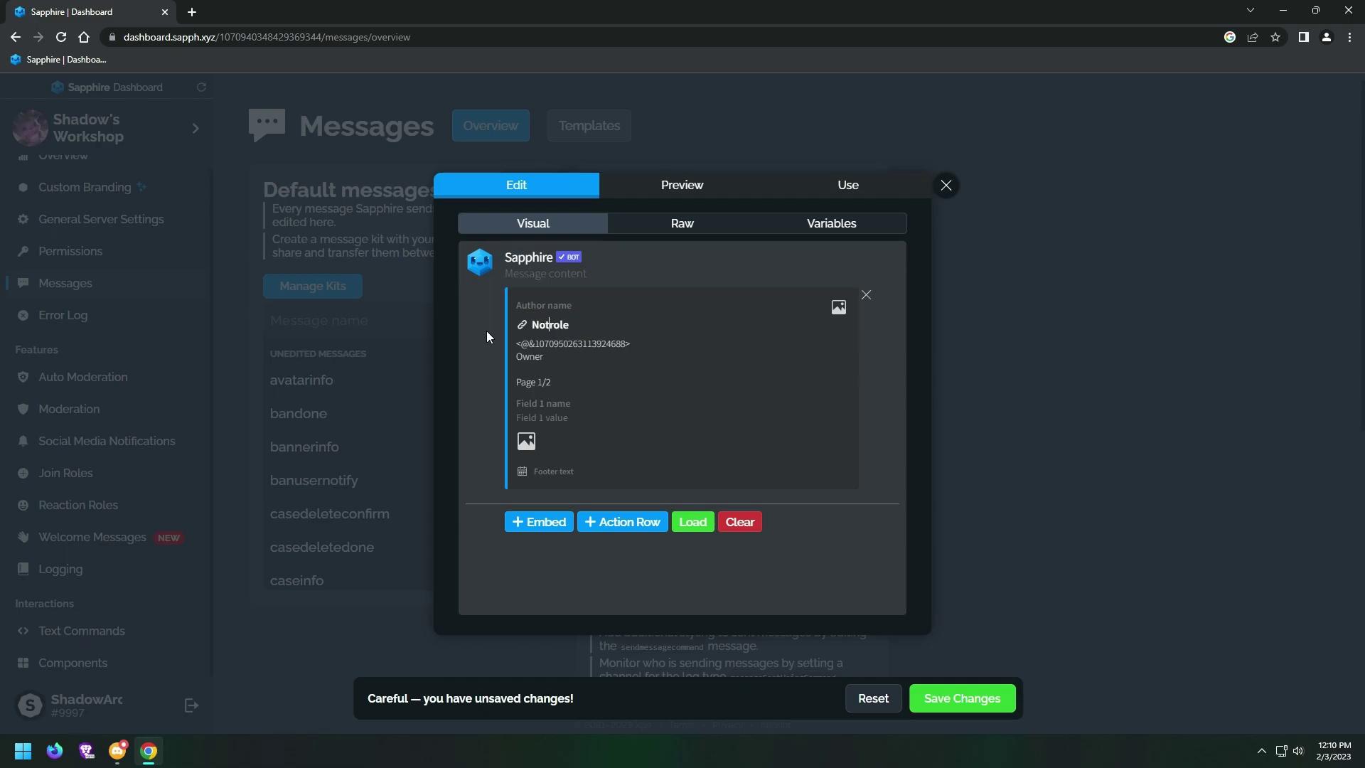
pyautogui.press('BackSpace')
pyautogui.press('BackSpace')
pyautogui.write('fication')
pyautogui.click(682, 189)
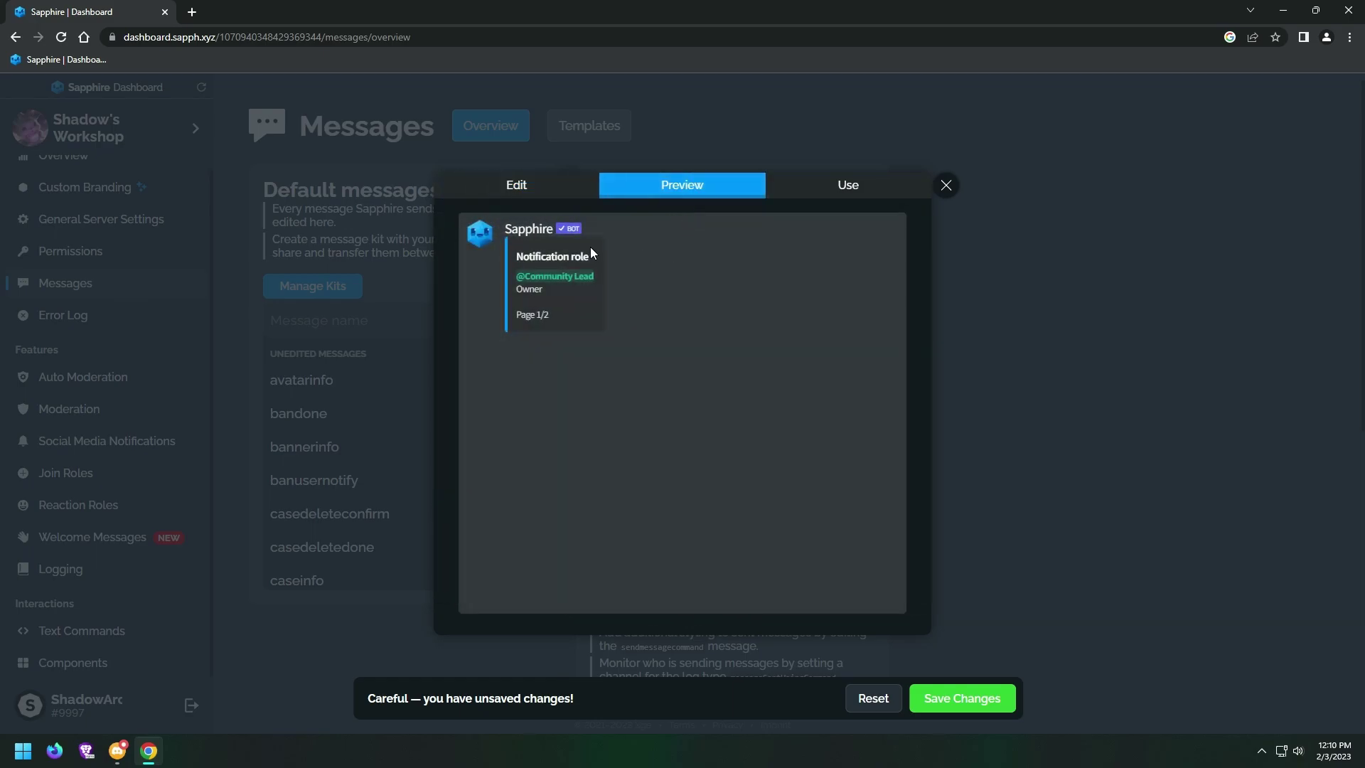
pyautogui.click(517, 185)
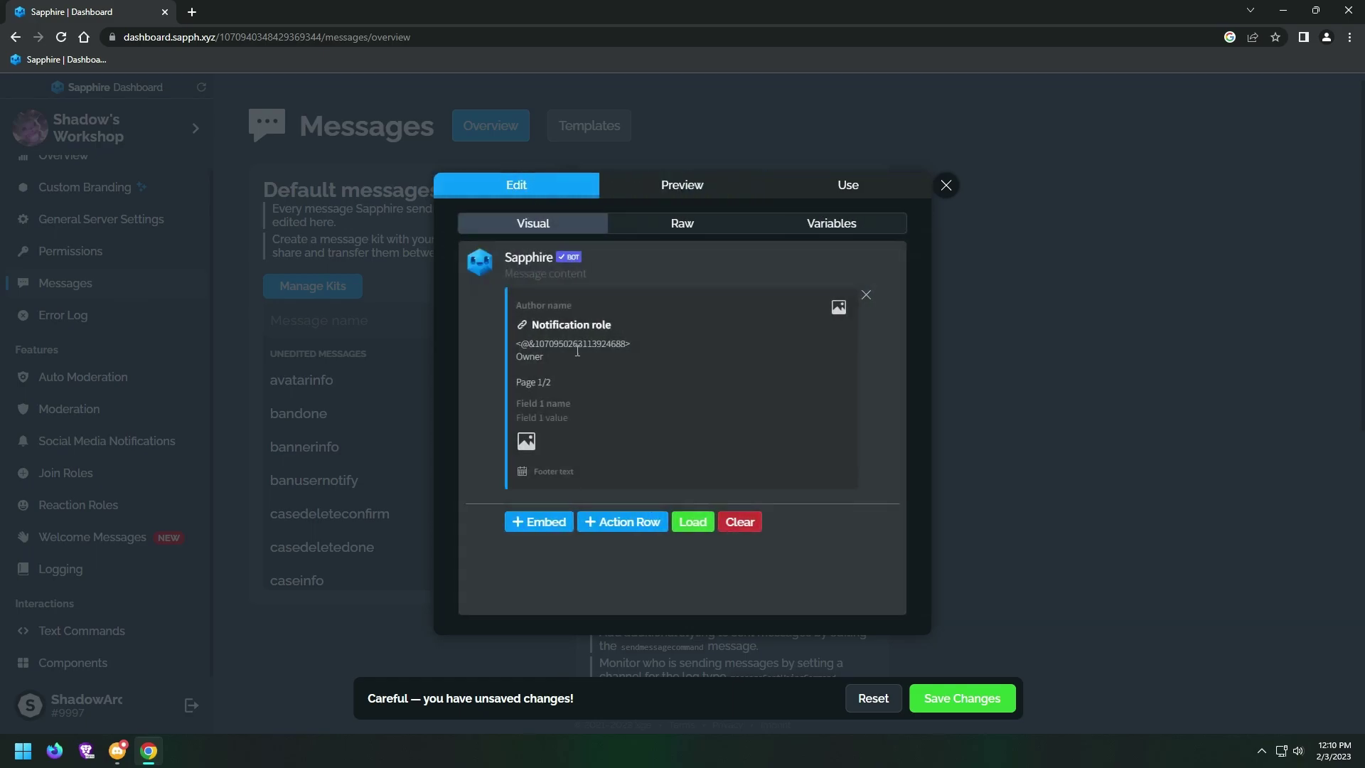
pyautogui.click(117, 751)
# Copy the Server Notification role's ID from Shadow's Workshop Roles settings.
pyautogui.click(151, 40)
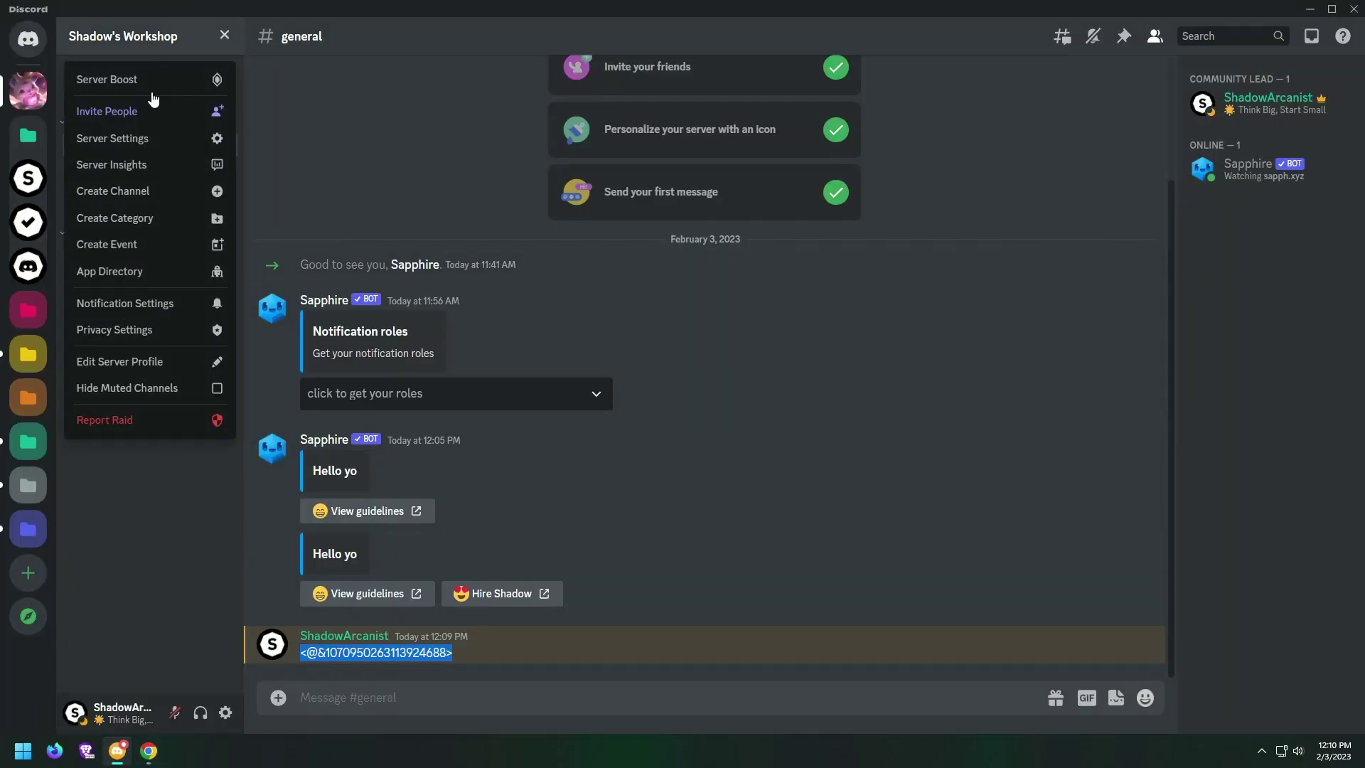
pyautogui.click(113, 138)
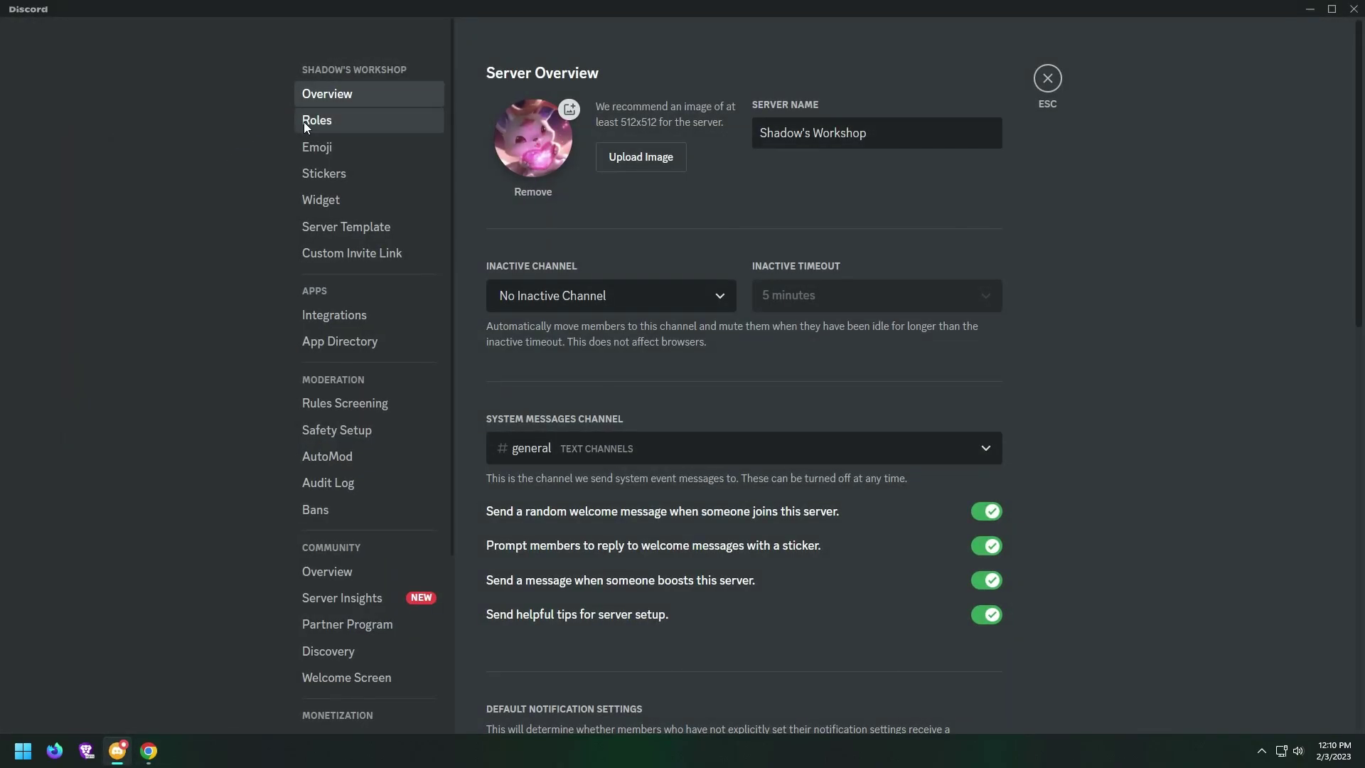
pyautogui.click(306, 121)
pyautogui.rightClick(568, 434)
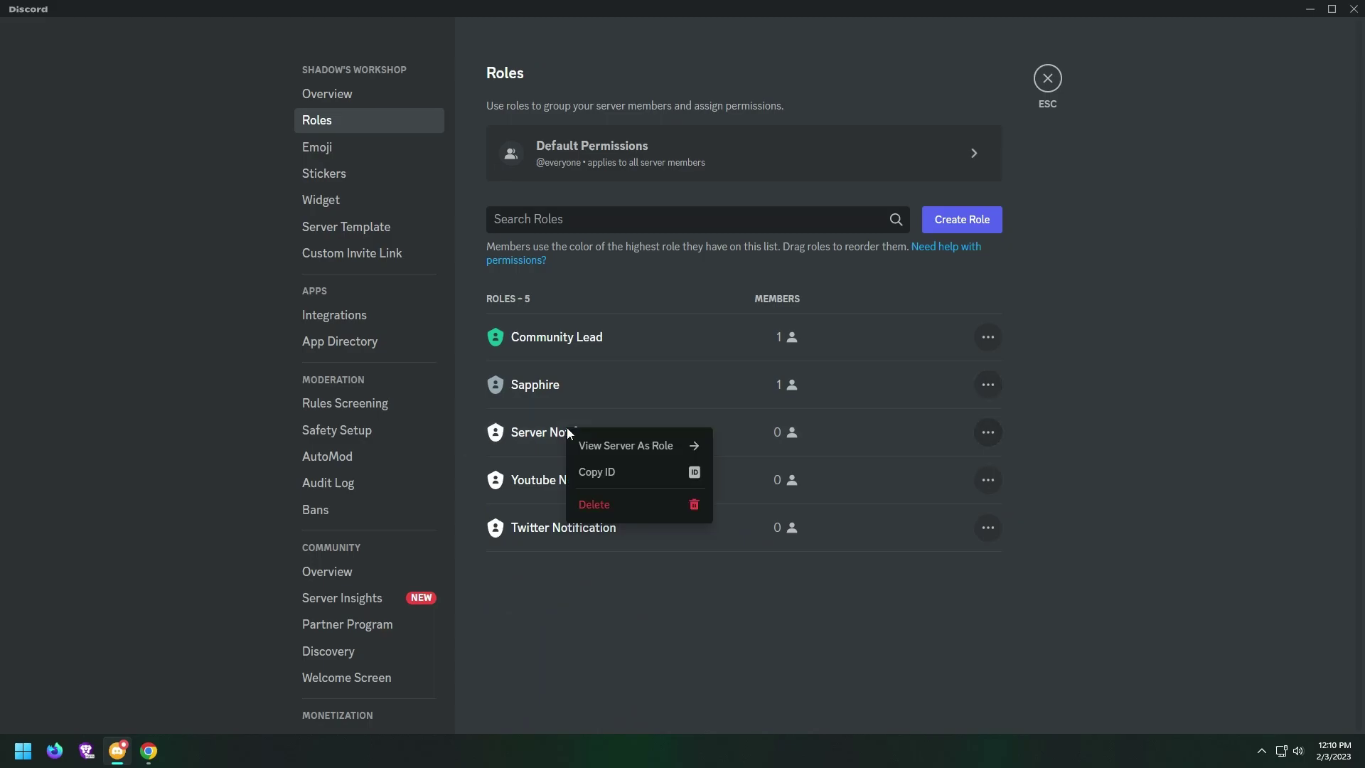
pyautogui.click(632, 481)
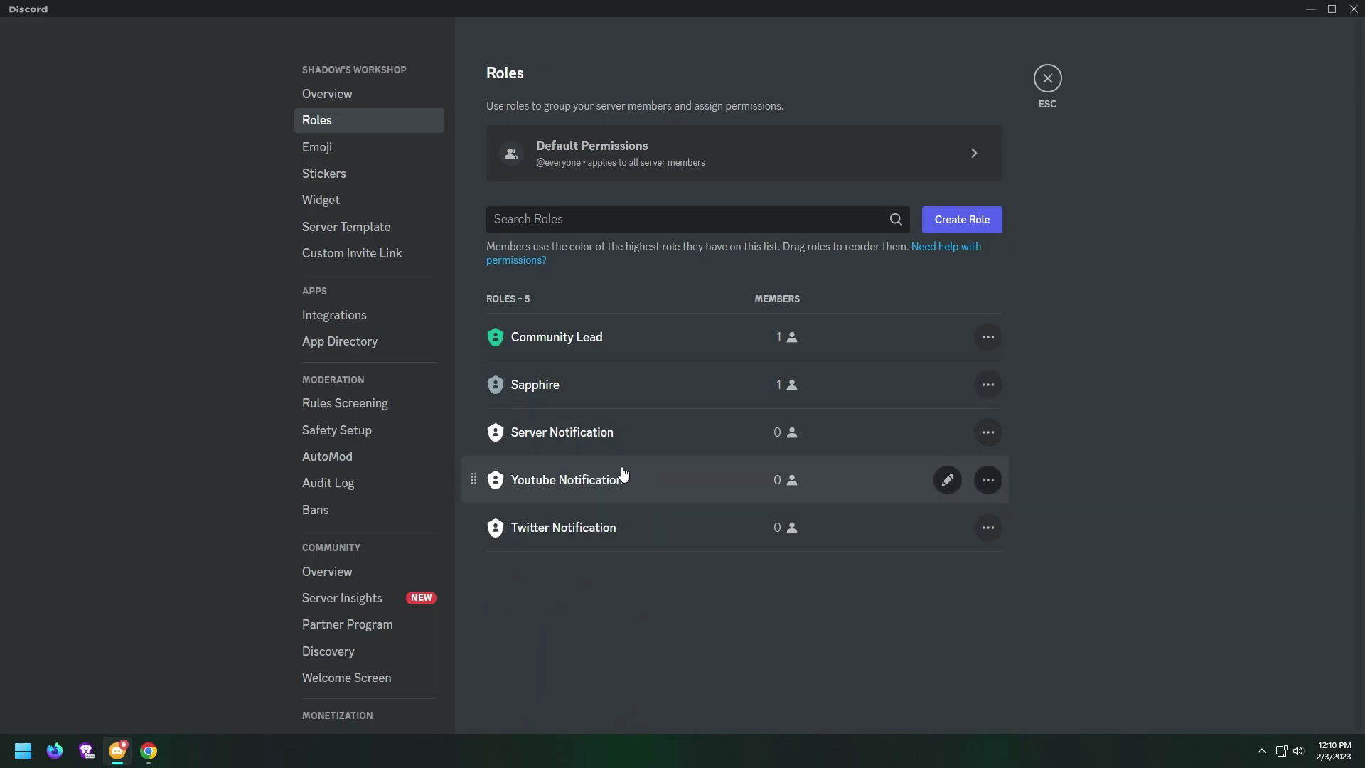
pyautogui.click(148, 751)
# Replace the description's role mention with the Server Notification role ID.
pyautogui.hotkey('ctrl', 'a')
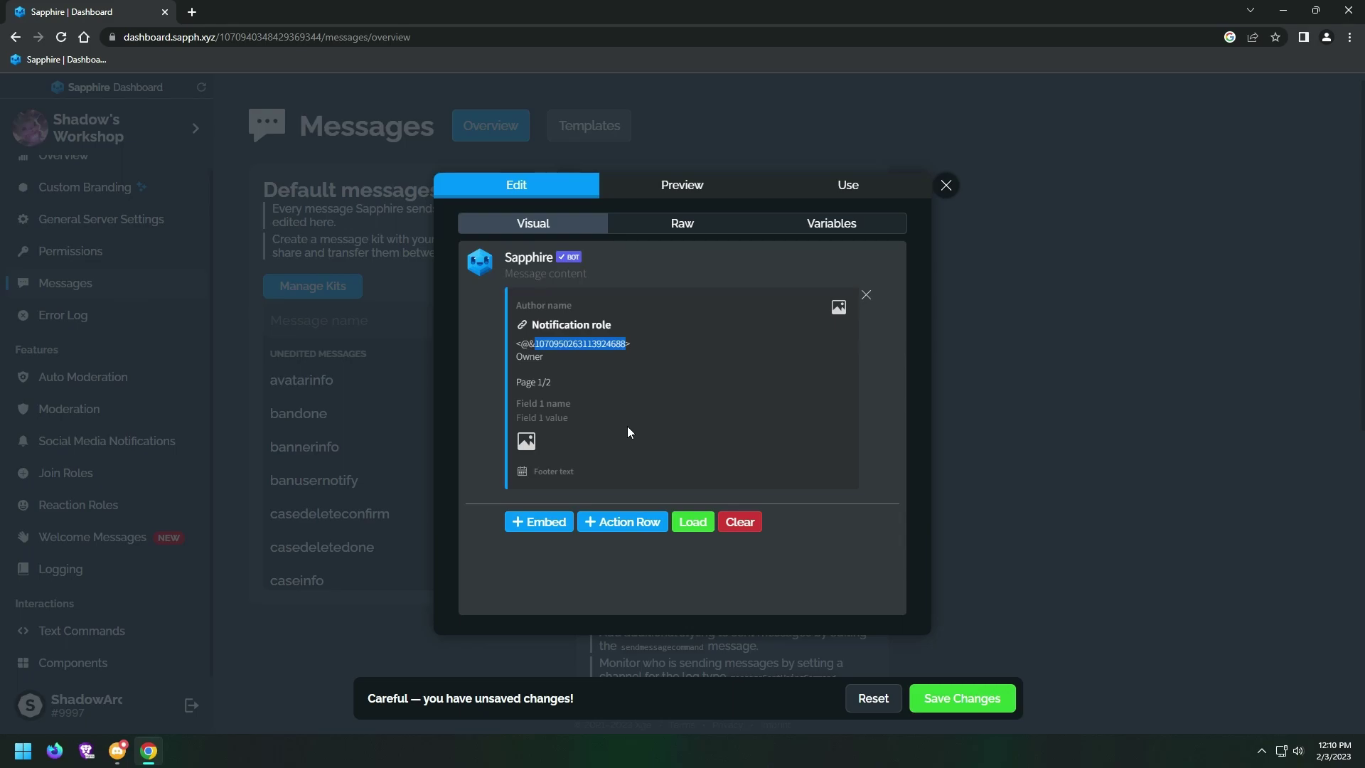
pyautogui.hotkey('ctrl', 'v')
pyautogui.click(677, 193)
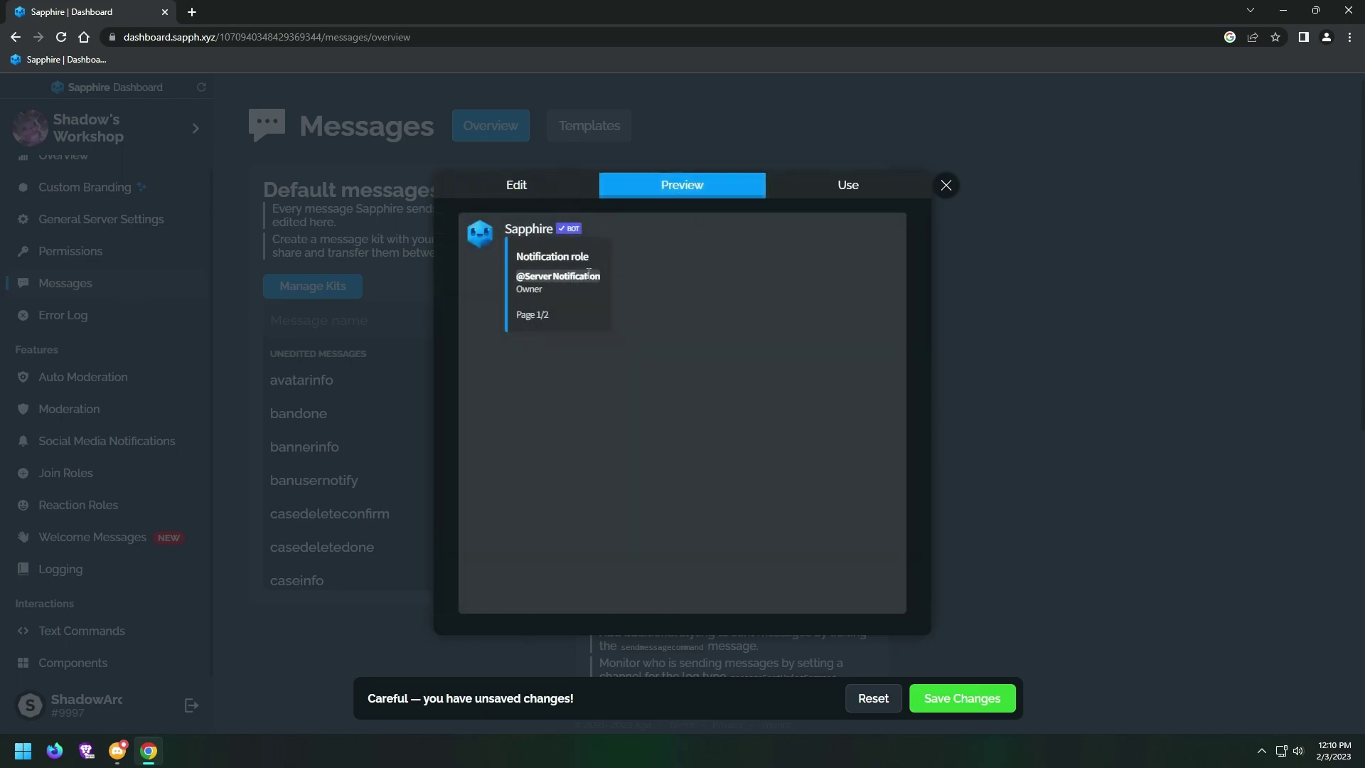
pyautogui.click(515, 188)
# Duplicate the role mention onto several new lines below it.
pyautogui.moveTo(631, 344); pyautogui.dragTo(517, 345)
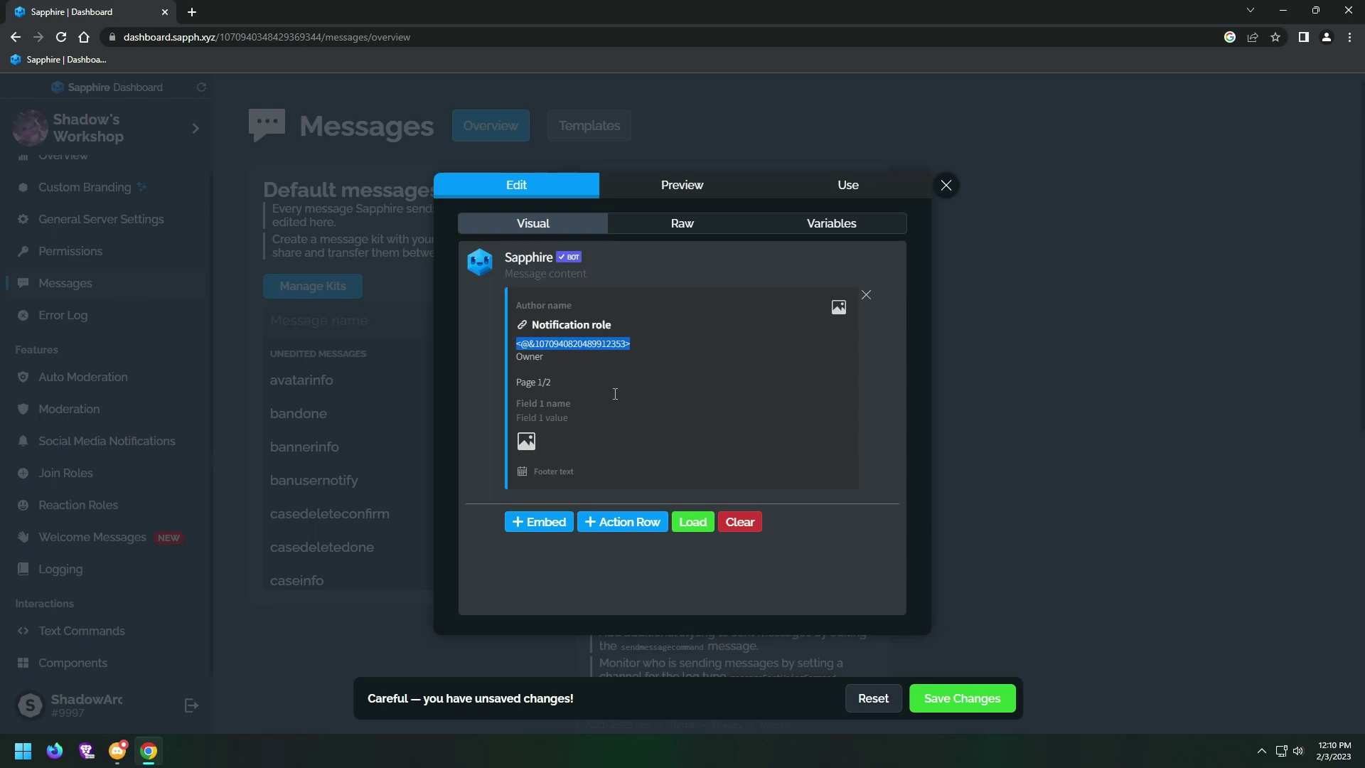
pyautogui.click(599, 367)
pyautogui.hotkey('ctrl', 'v')
pyautogui.press('Return')
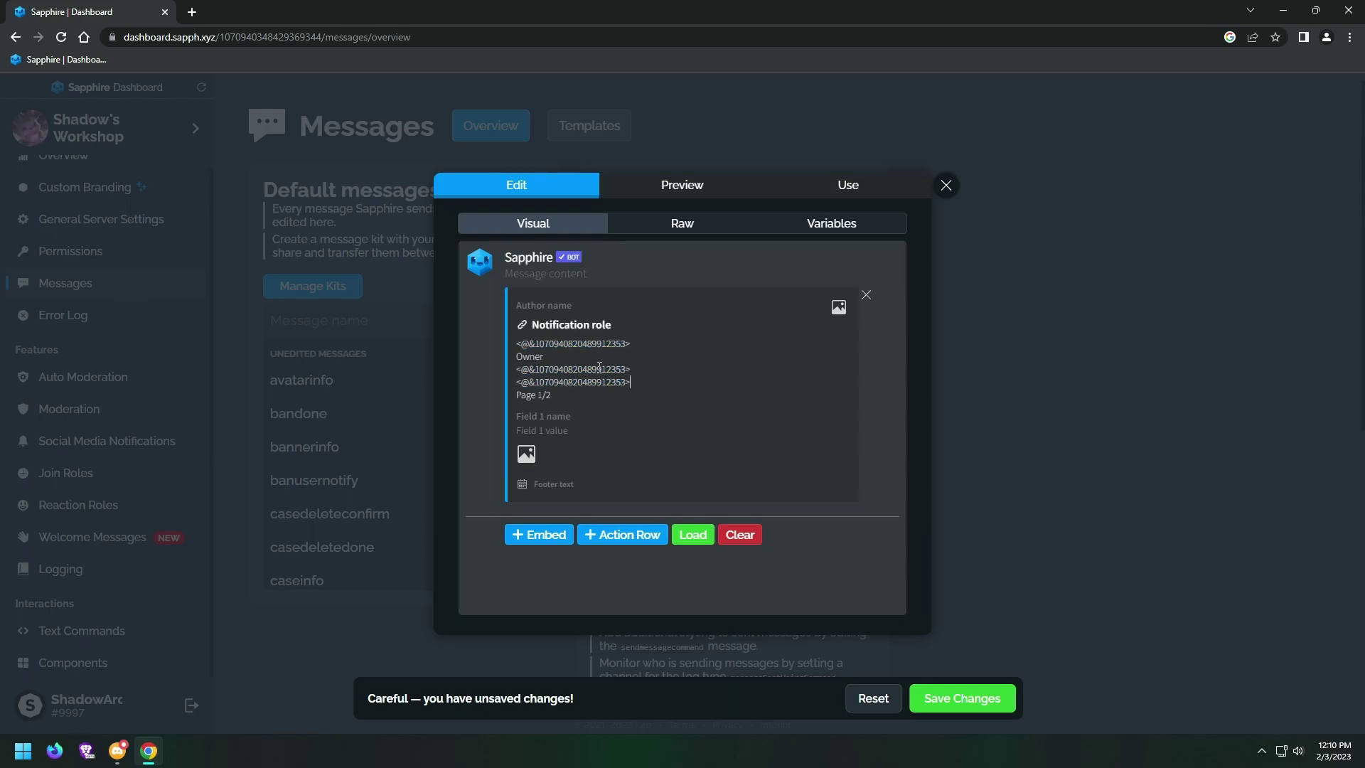
pyautogui.hotkey('ctrl', 'v')
pyautogui.press('Return')
pyautogui.hotkey('ctrl', 'v')
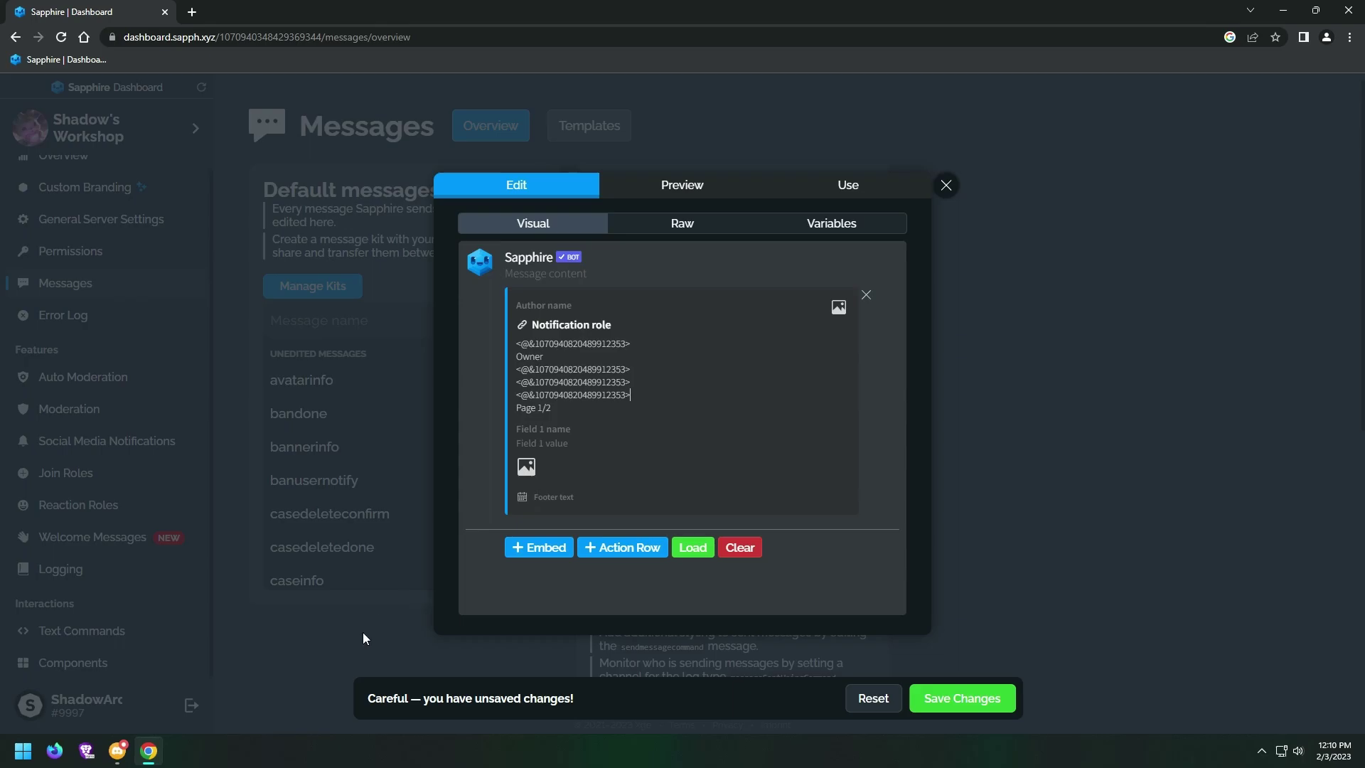
# Put the Youtube and Twitter Notification role IDs into the duplicated mentions.
pyautogui.click(118, 751)
pyautogui.rightClick(576, 481)
pyautogui.click(637, 524)
pyautogui.click(149, 751)
pyautogui.doubleClick(596, 369)
pyautogui.click(117, 750)
pyautogui.rightClick(559, 523)
pyautogui.click(614, 562)
pyautogui.click(148, 750)
pyautogui.hotkey('ctrl', 'v')
pyautogui.doubleClick(595, 382)
pyautogui.hotkey('ctrl', 'v')
# Delete the extra fifth mention line and the word 'Owner'.
pyautogui.moveTo(653, 396); pyautogui.dragTo(513, 400)
pyautogui.hotkey('shift', 'Home')
pyautogui.press('BackSpace')
pyautogui.moveTo(545, 356); pyautogui.dragTo(514, 358)
pyautogui.press('BackSpace')
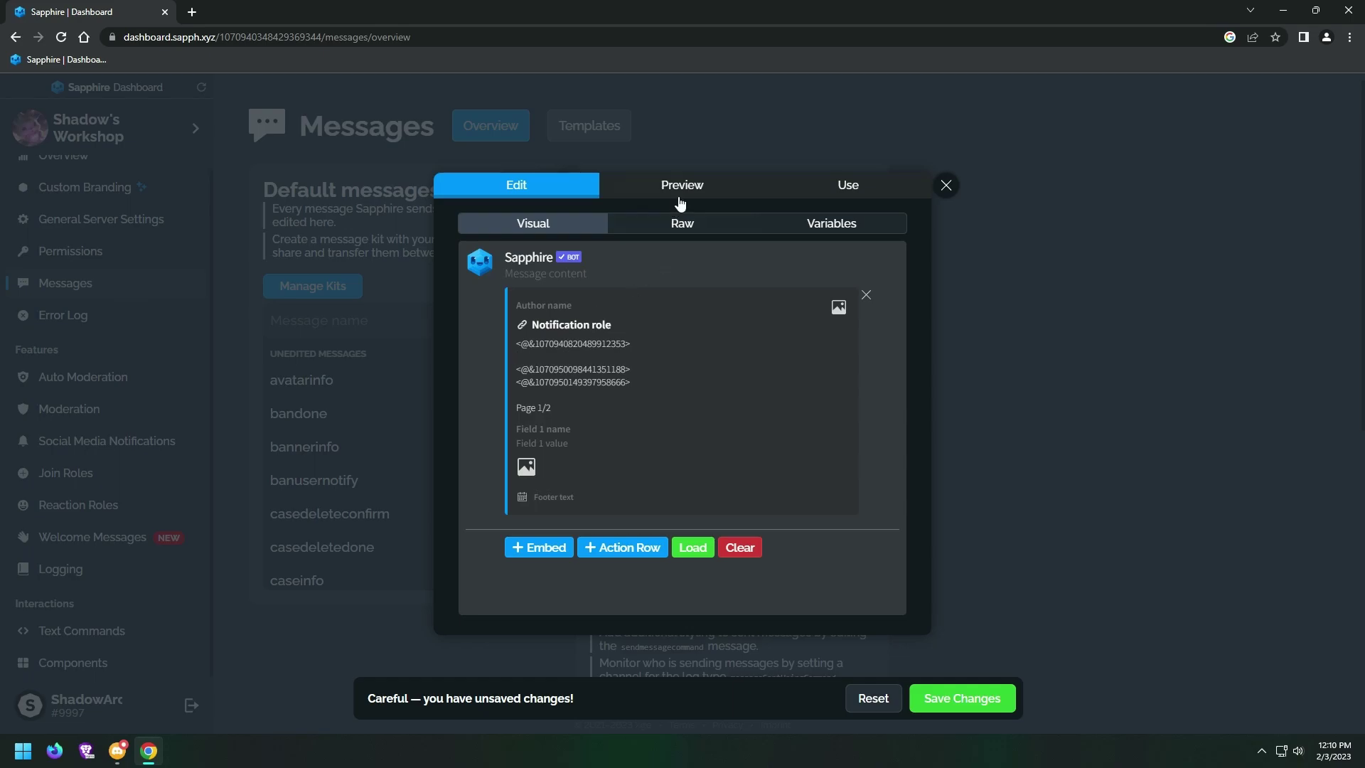
pyautogui.click(675, 190)
pyautogui.click(566, 192)
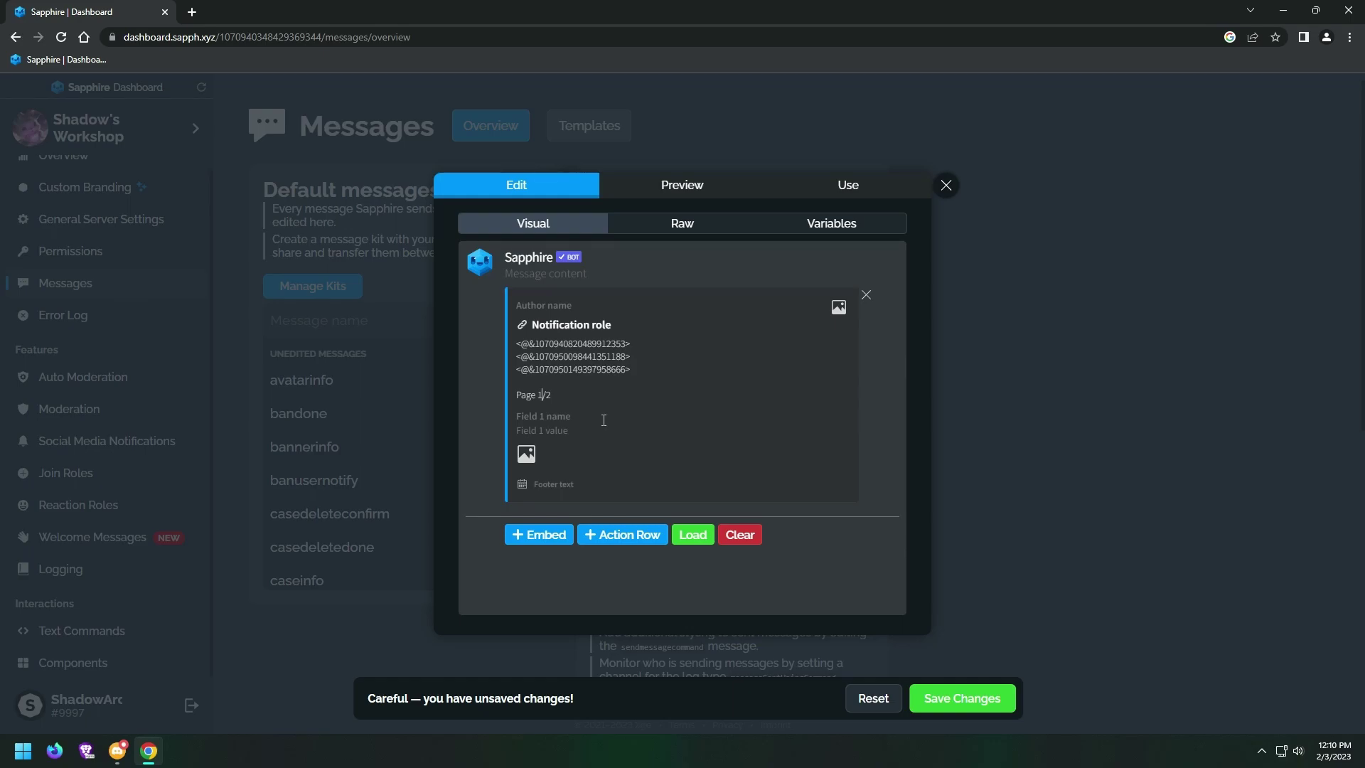
# Change the page marker to Page 2/2 and save the template.
pyautogui.press('BackSpace')
pyautogui.write('2')
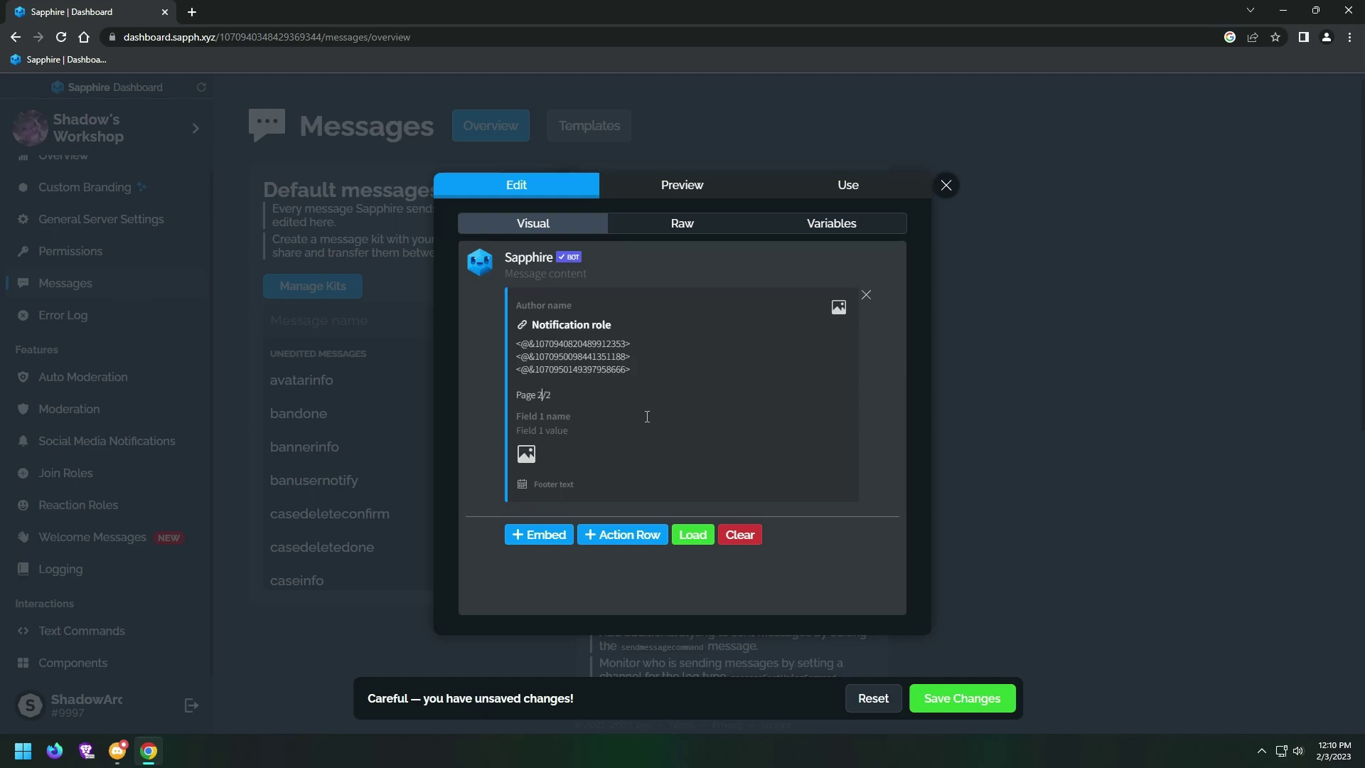
pyautogui.click(668, 190)
pyautogui.click(954, 700)
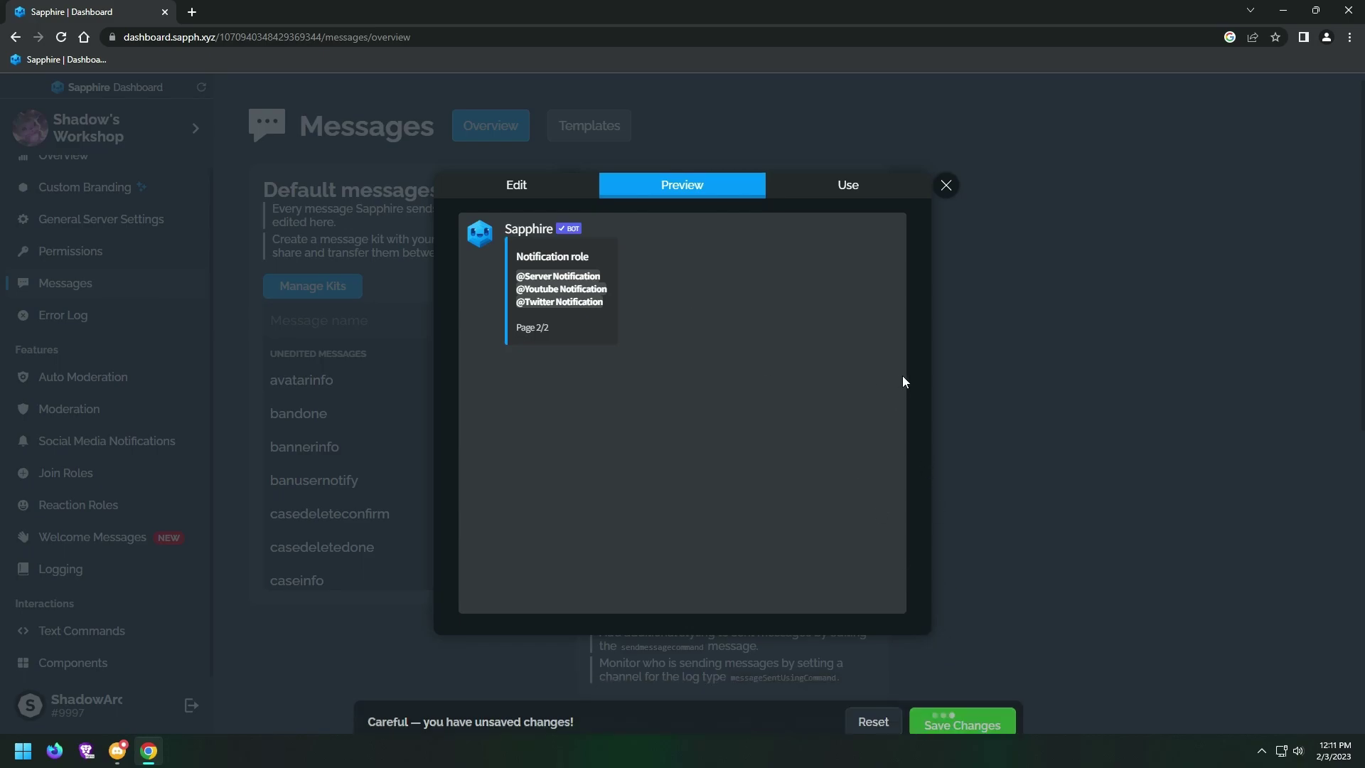
pyautogui.click(1017, 372)
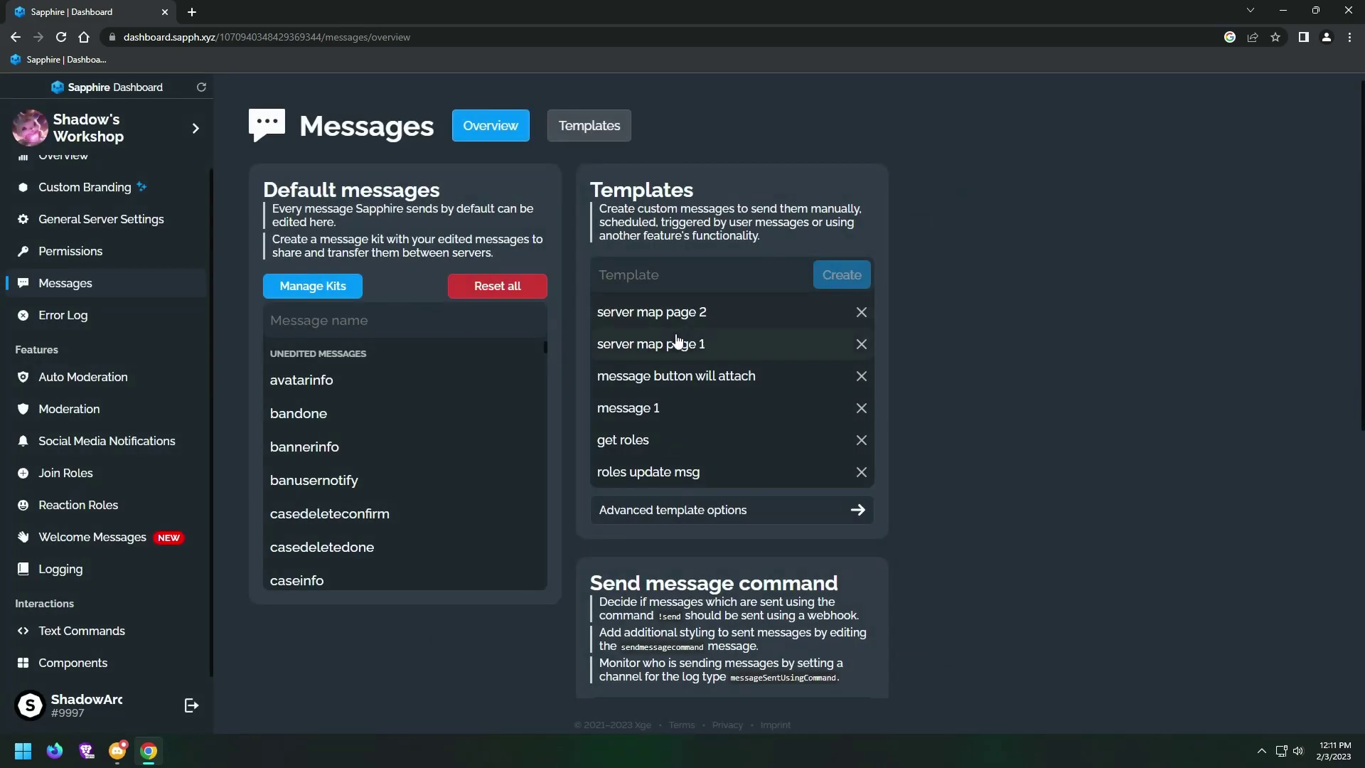
pyautogui.click(32, 668)
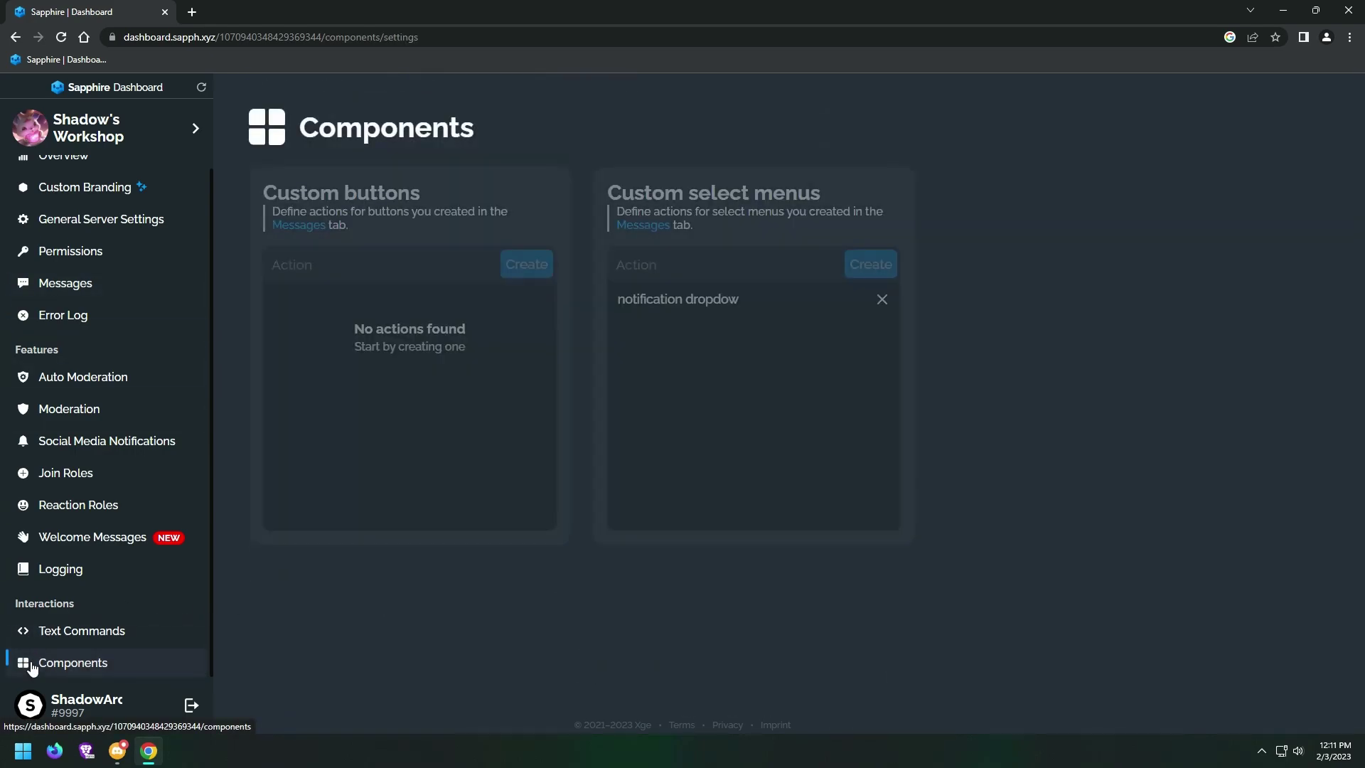
# Create and save a custom button action named 'Roles info'.
pyautogui.click(372, 269)
pyautogui.write('R')
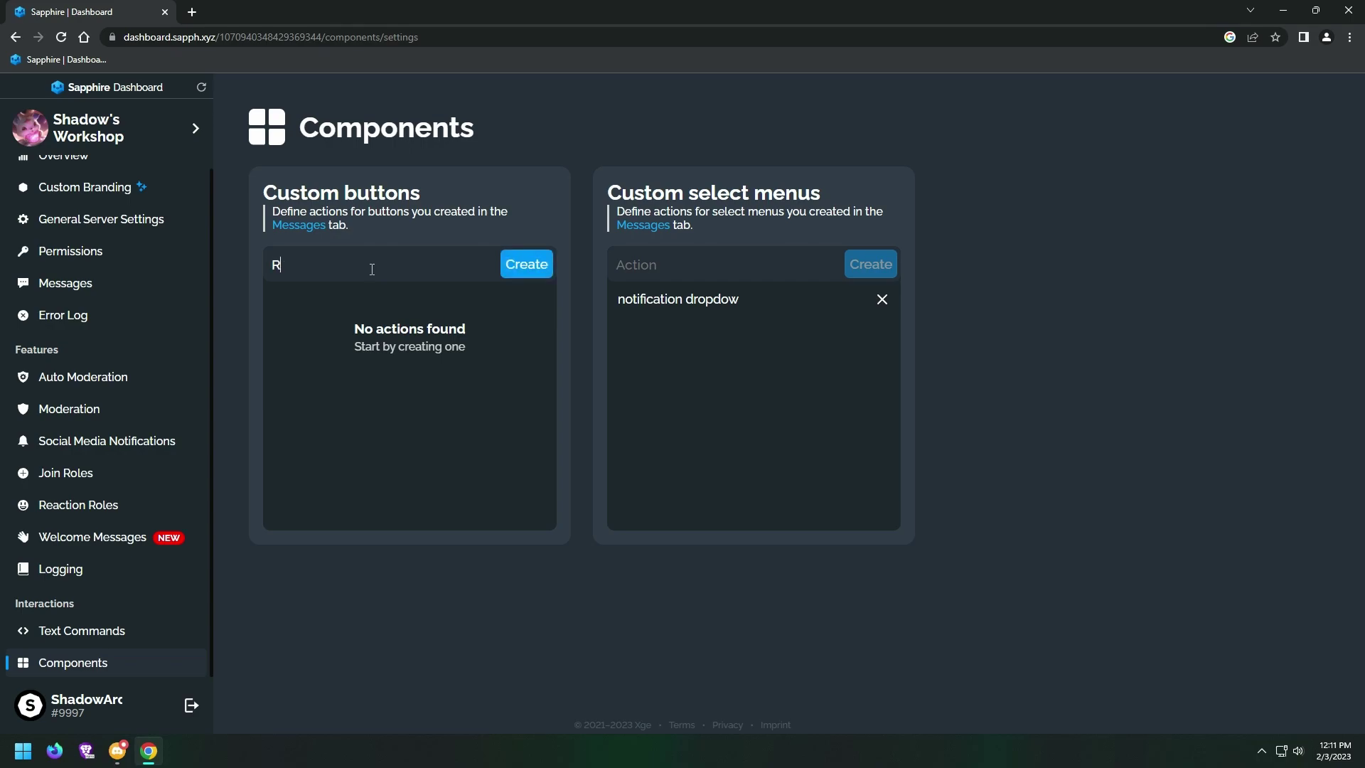
pyautogui.write('oles info')
pyautogui.click(530, 267)
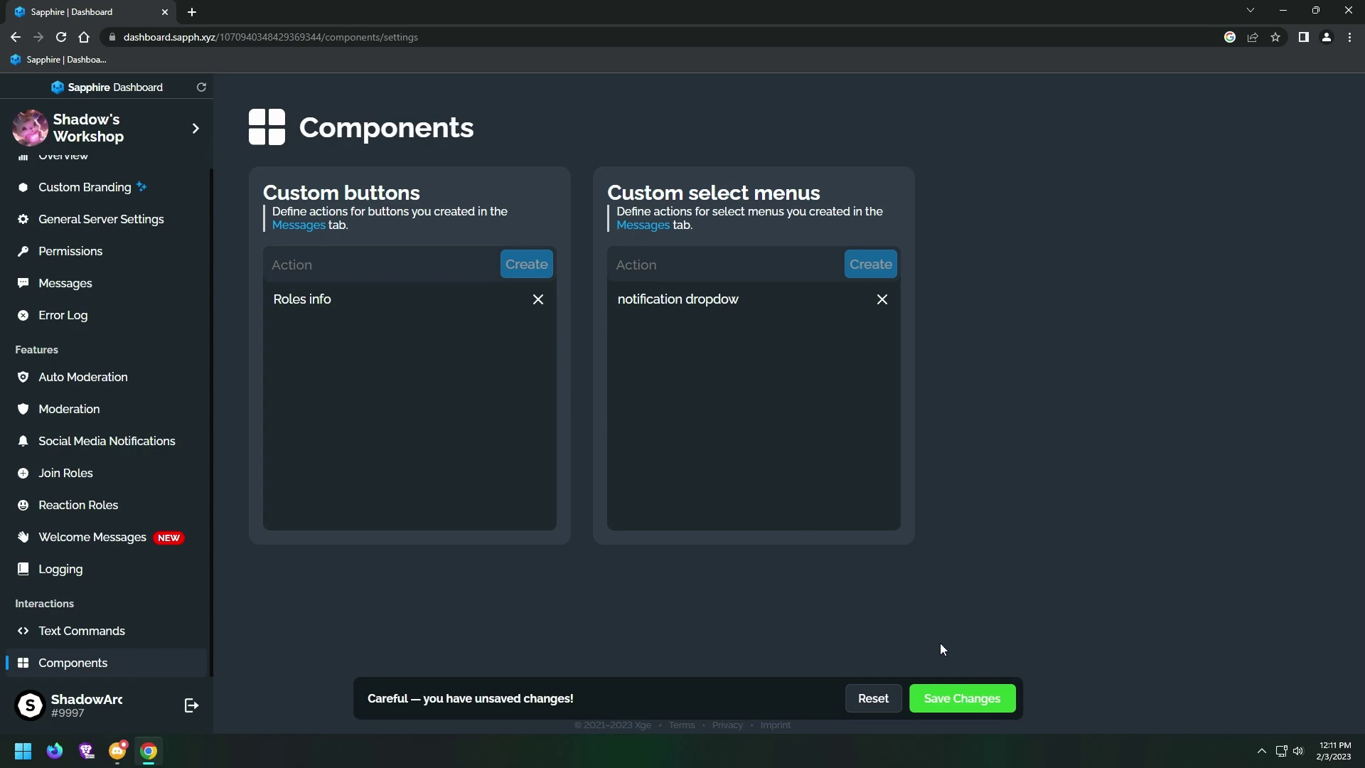
pyautogui.click(967, 699)
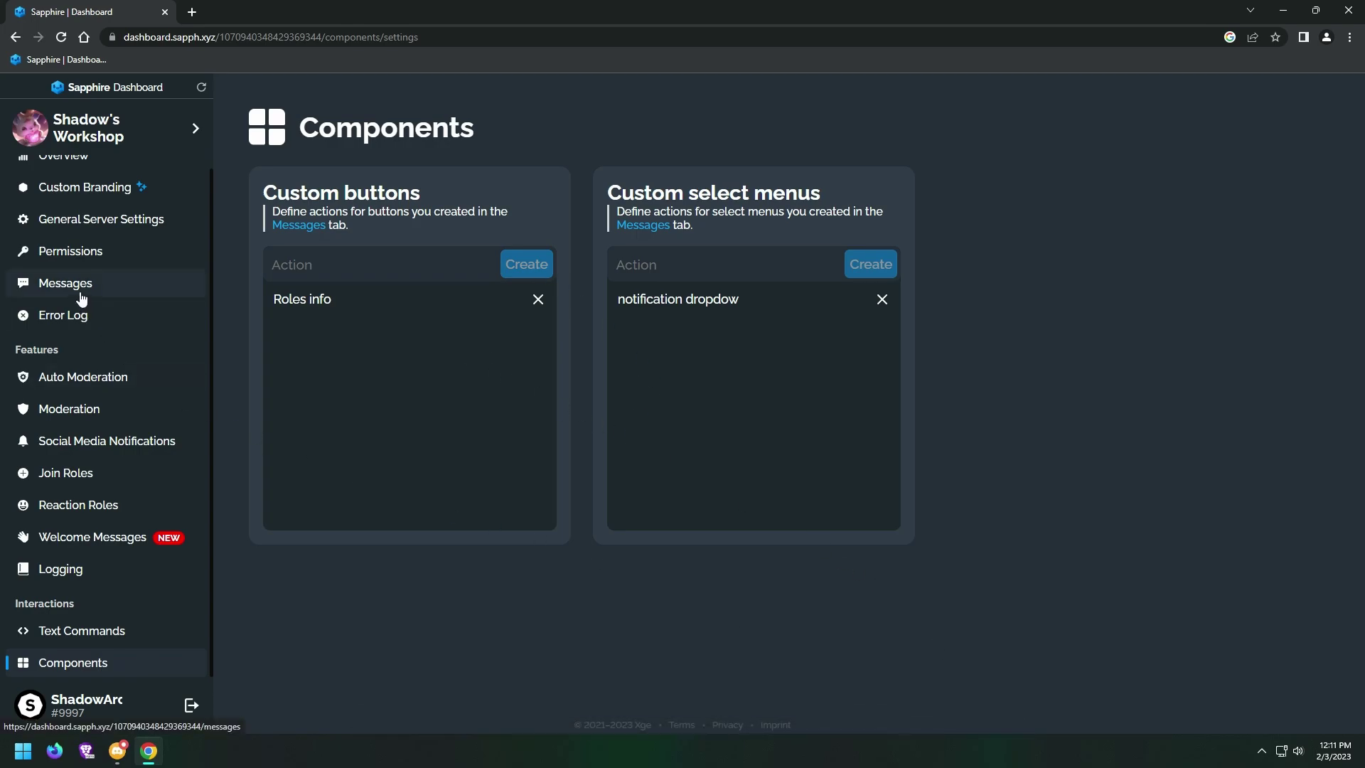
pyautogui.click(82, 298)
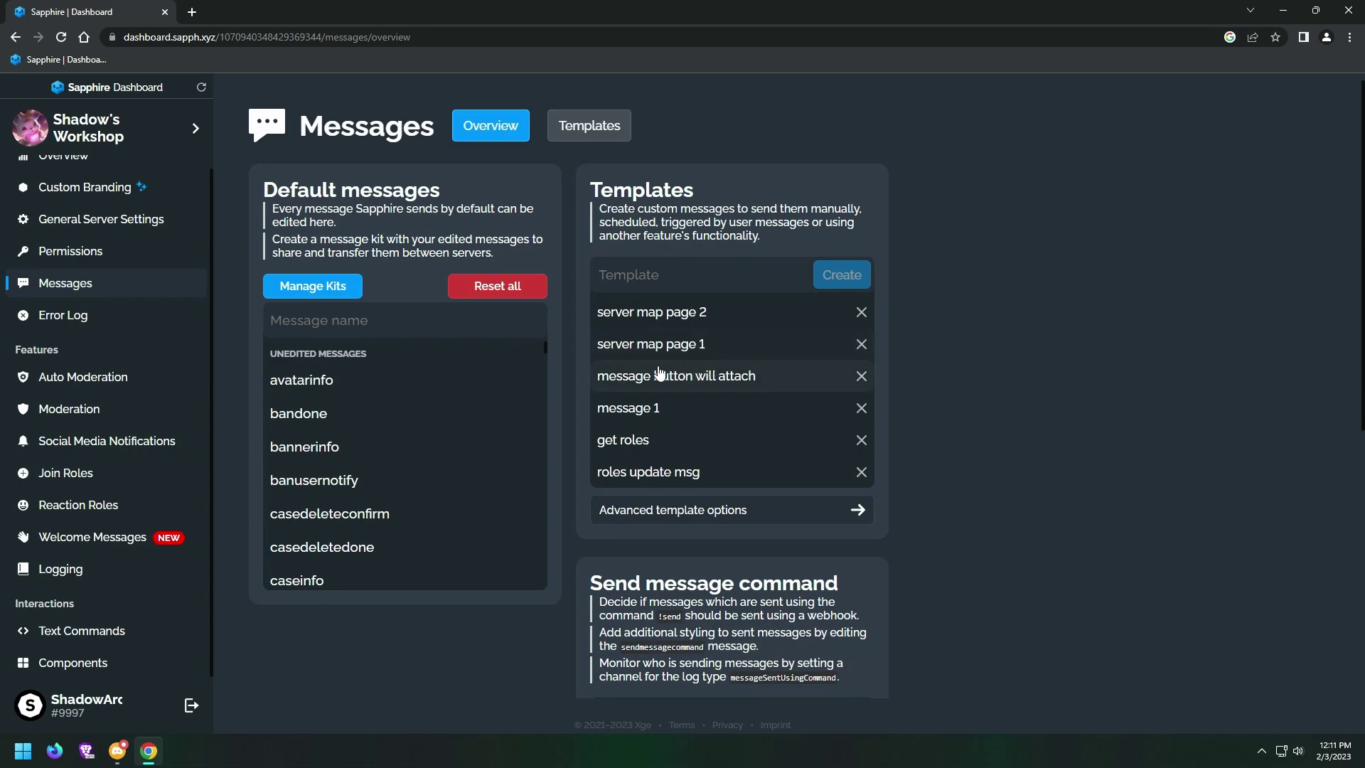
pyautogui.click(695, 378)
# Add a button labelled 'Roles info' using the Roles info action and save.
pyautogui.click(545, 191)
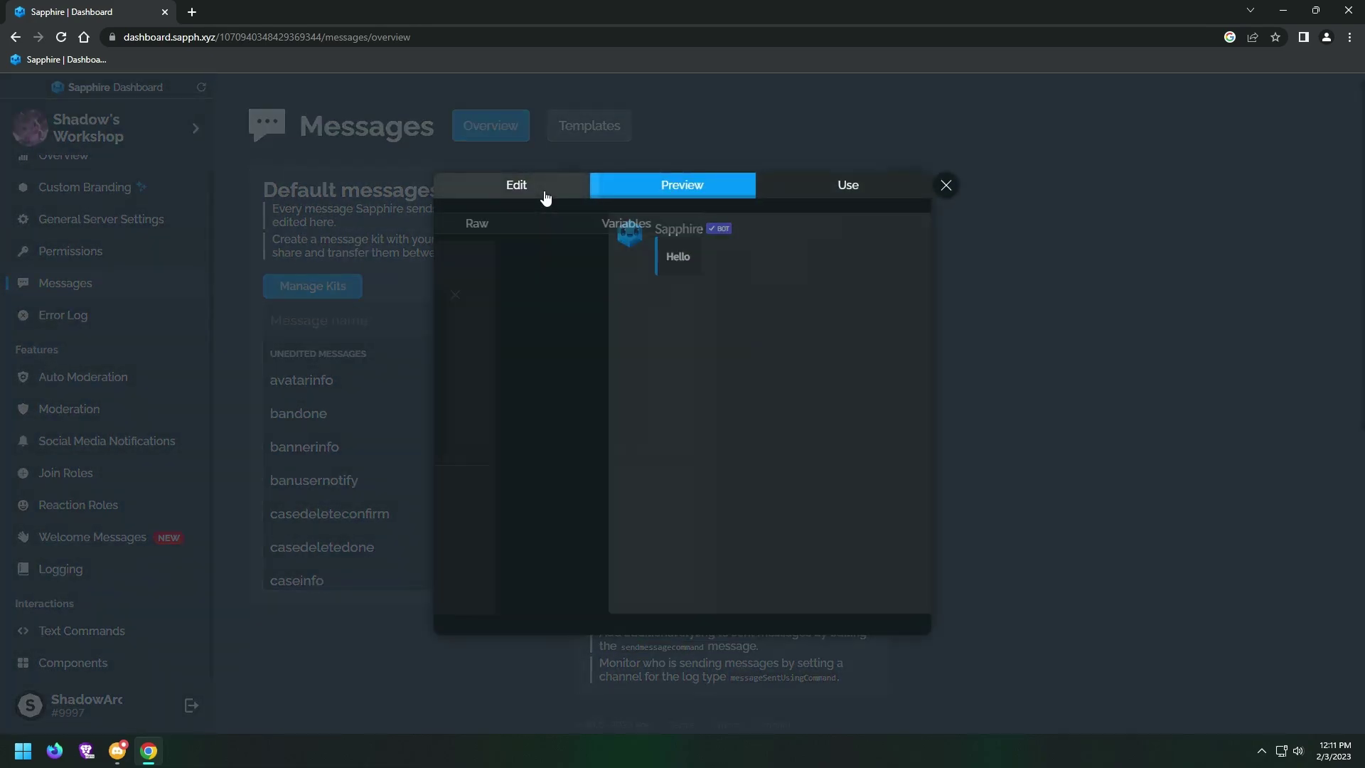
pyautogui.click(626, 483)
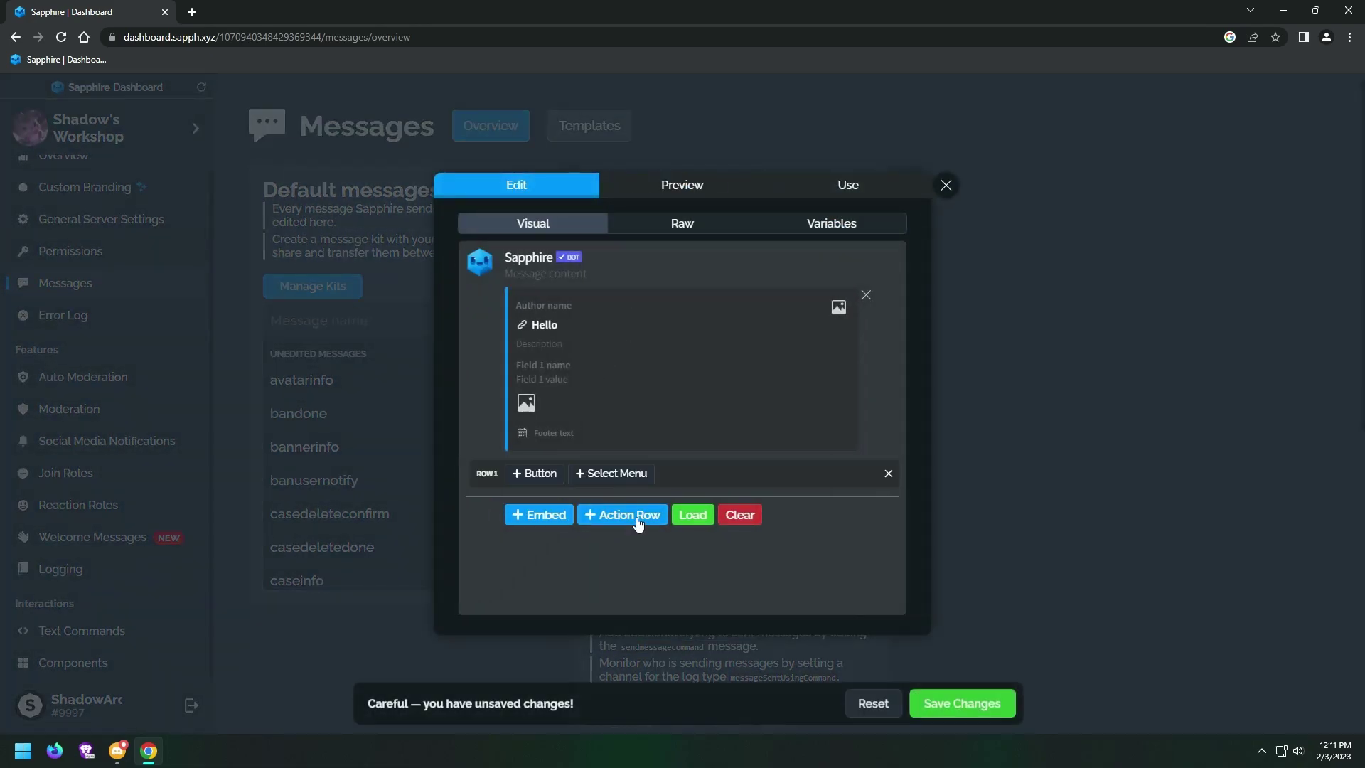
pyautogui.click(526, 475)
pyautogui.click(518, 477)
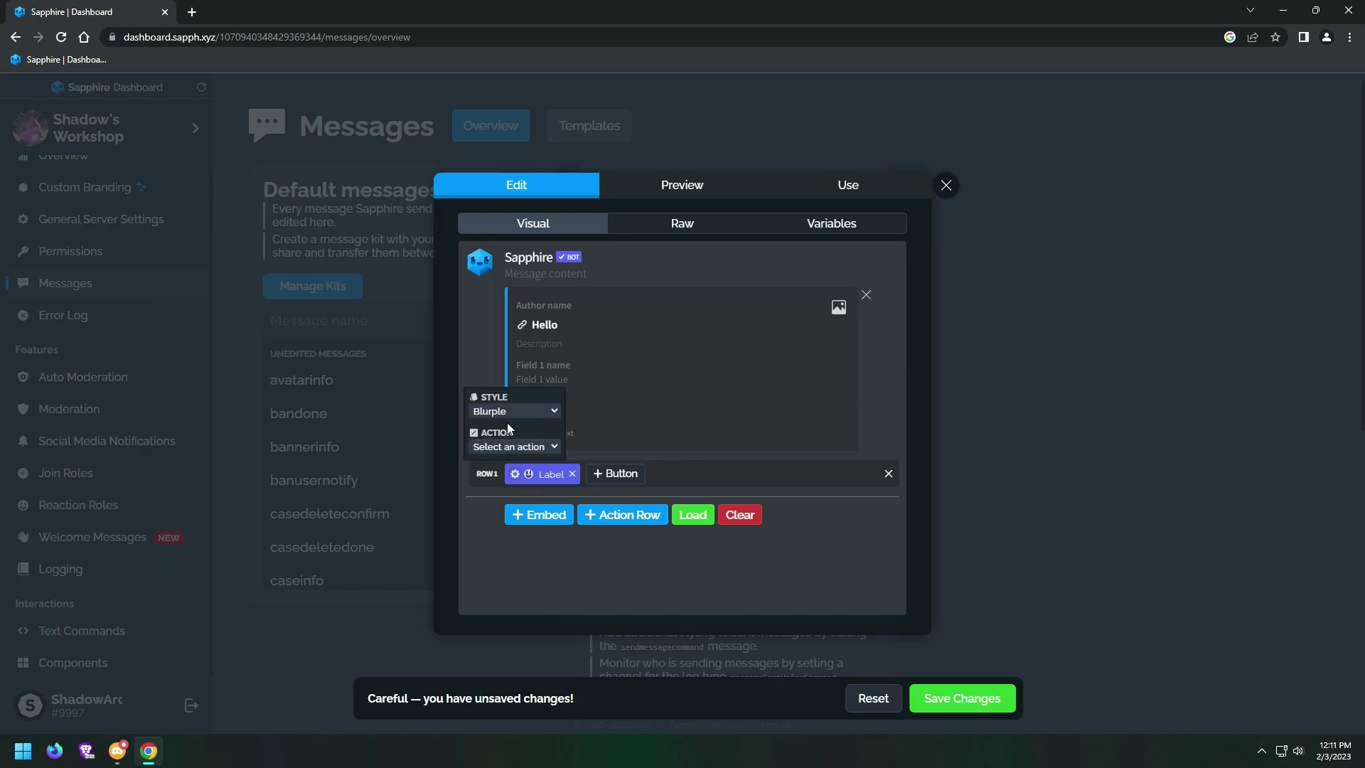
pyautogui.click(514, 449)
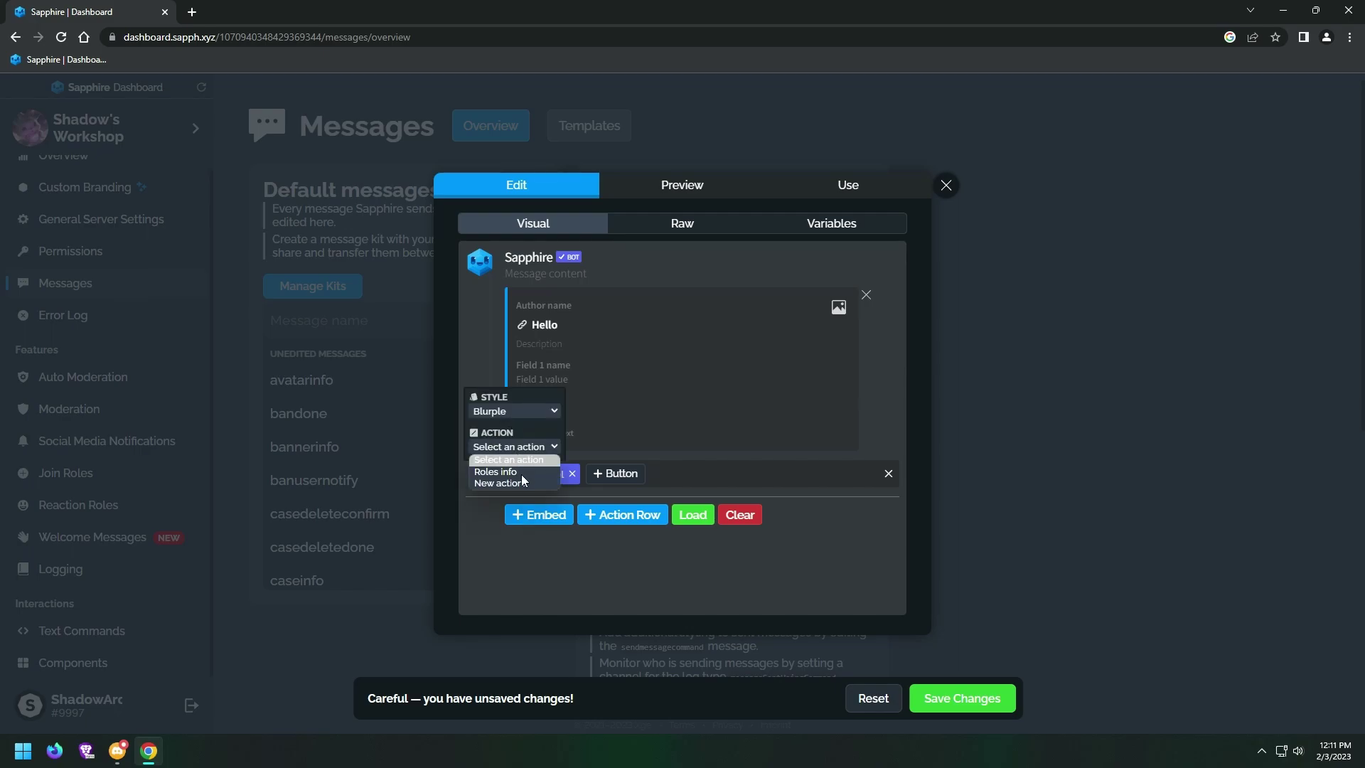
pyautogui.click(555, 473)
pyautogui.click(552, 474)
pyautogui.hotkey('ctrl', 'a')
pyautogui.write('Roles info')
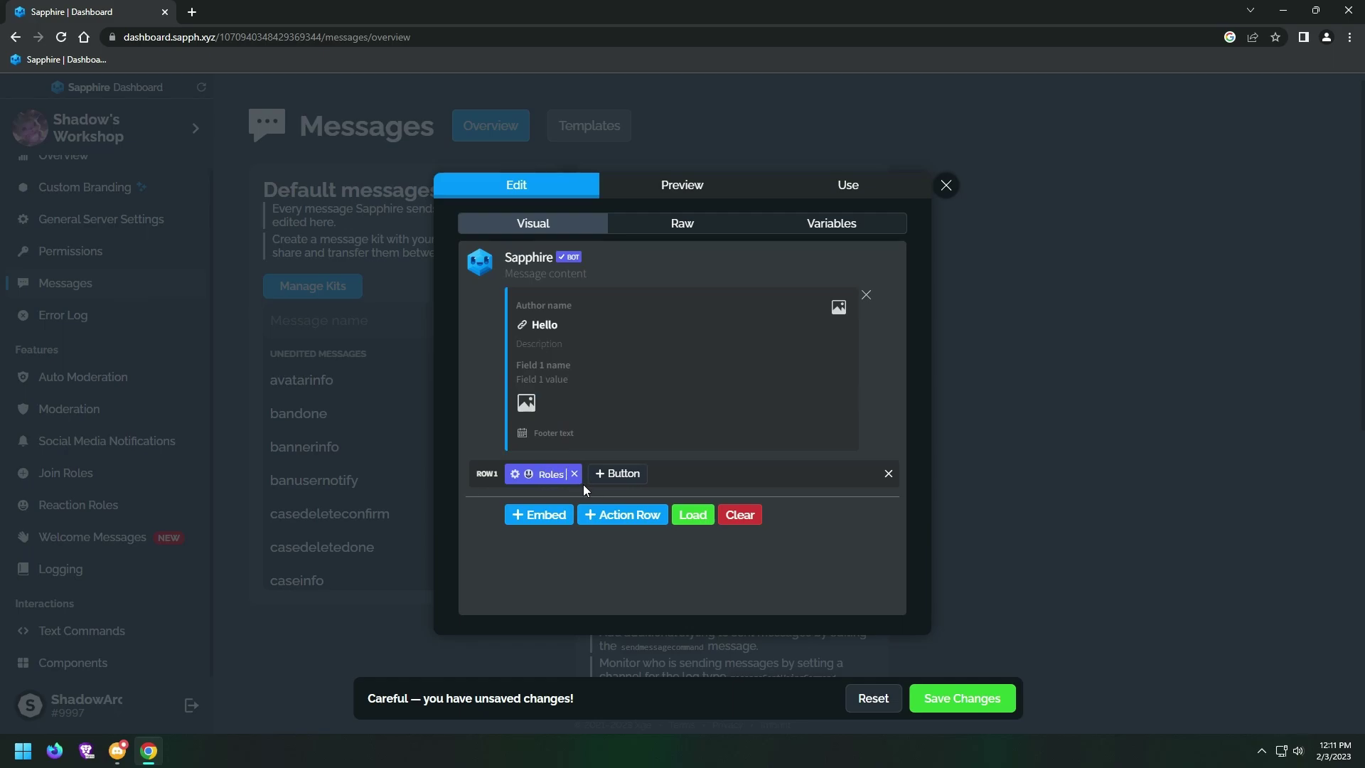
pyautogui.click(709, 190)
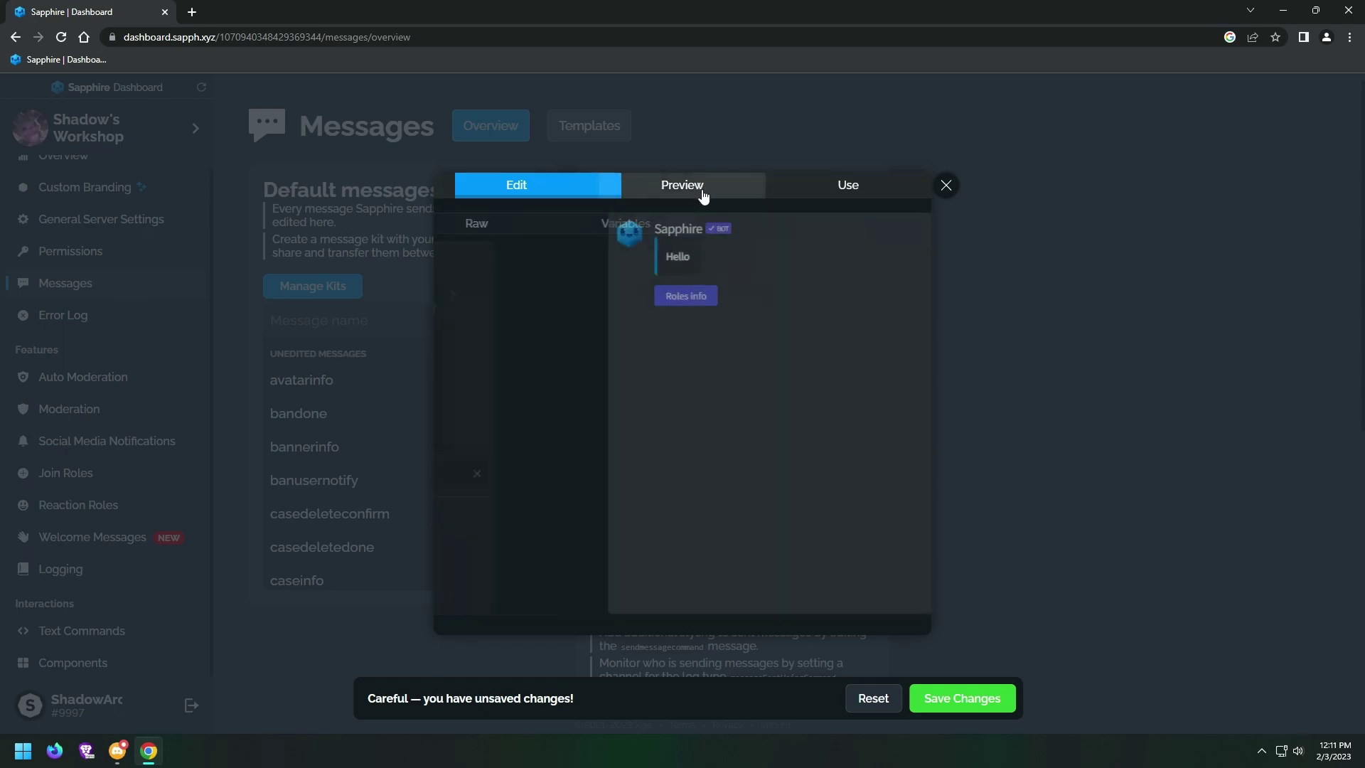
pyautogui.click(968, 690)
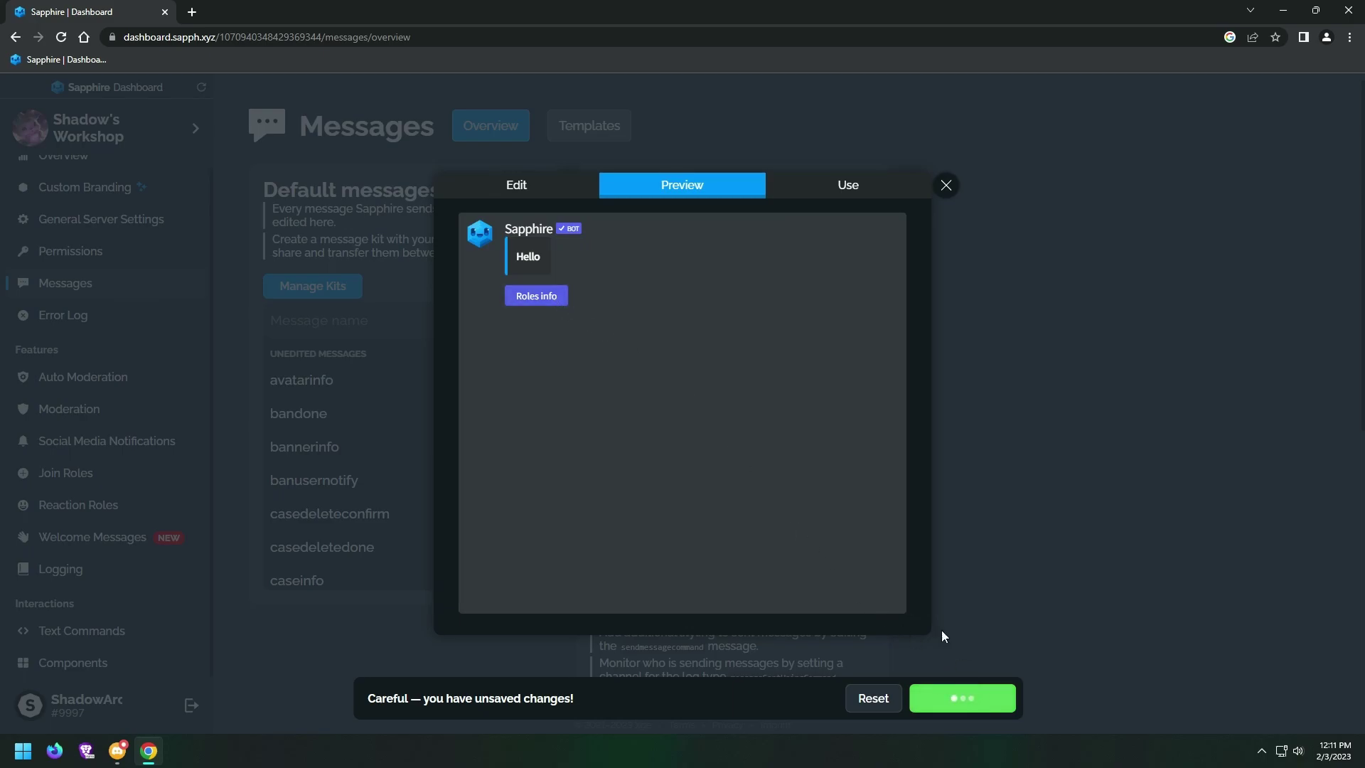
# Send the template message to the #general channel.
pyautogui.click(833, 199)
pyautogui.click(672, 300)
pyautogui.click(540, 358)
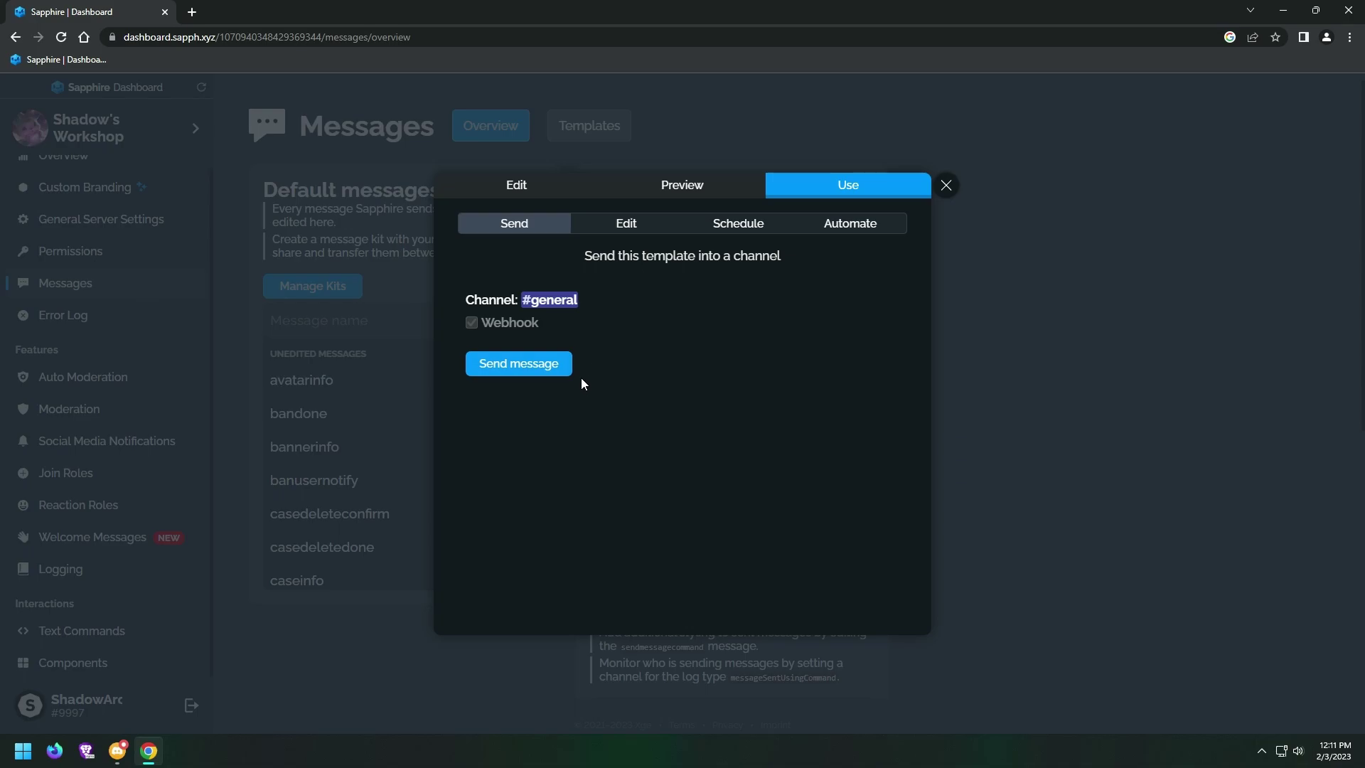
pyautogui.click(543, 363)
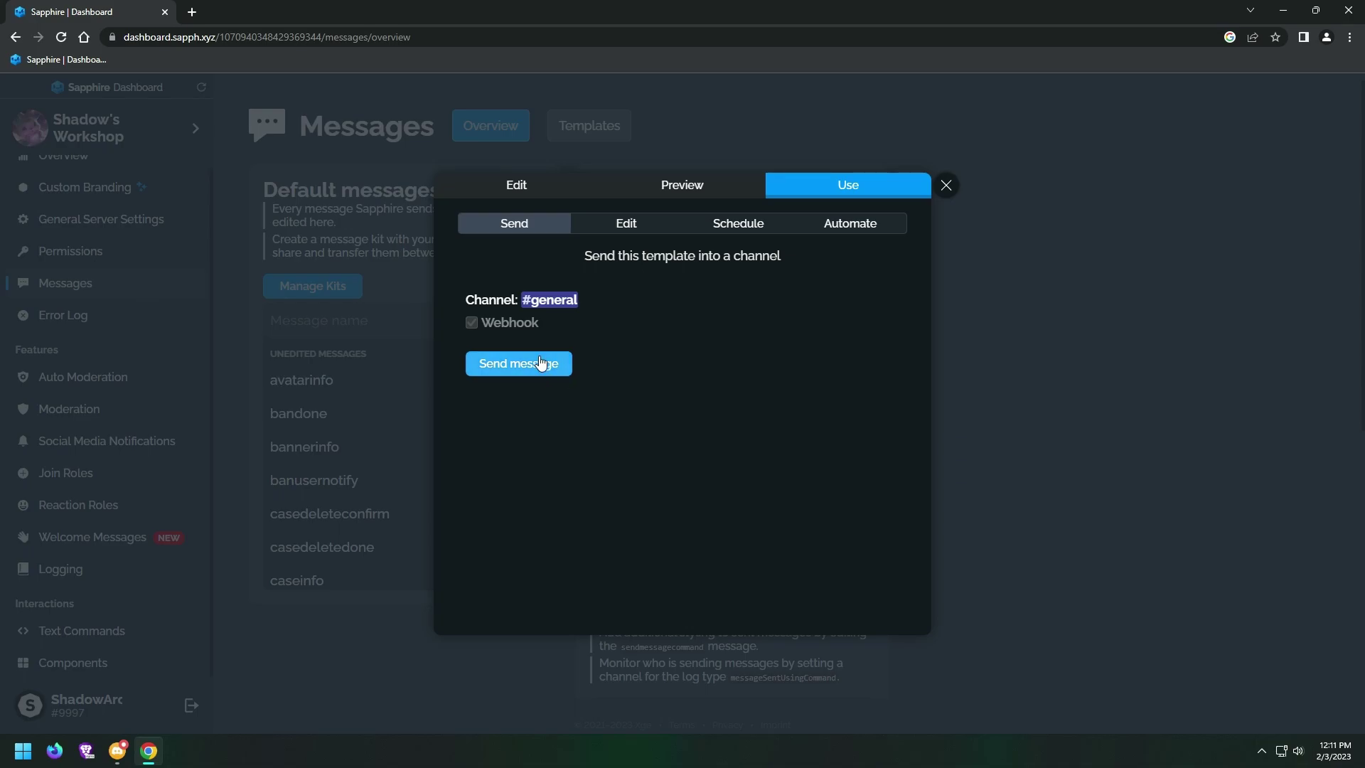
pyautogui.click(118, 751)
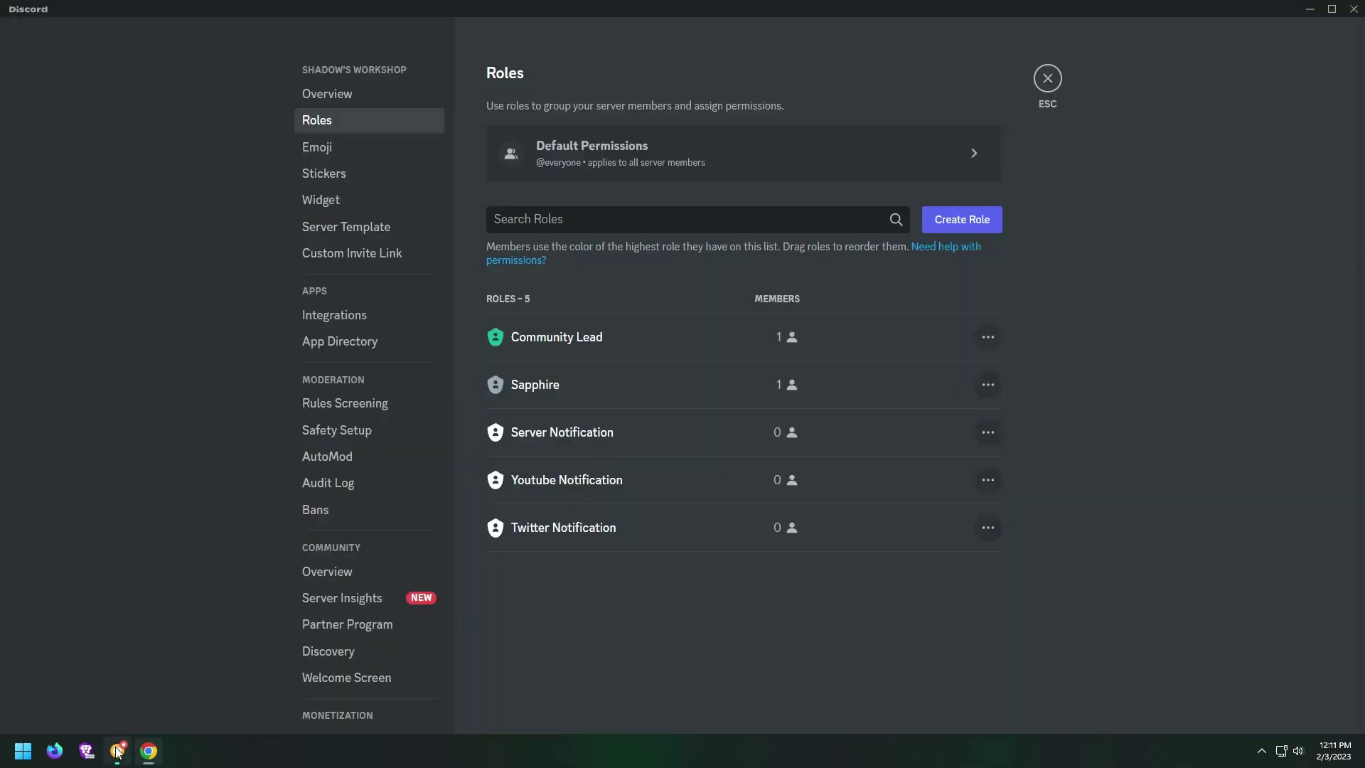
# Test the Roles info button on the posted Hello message, which fails to respond.
pyautogui.click(1048, 79)
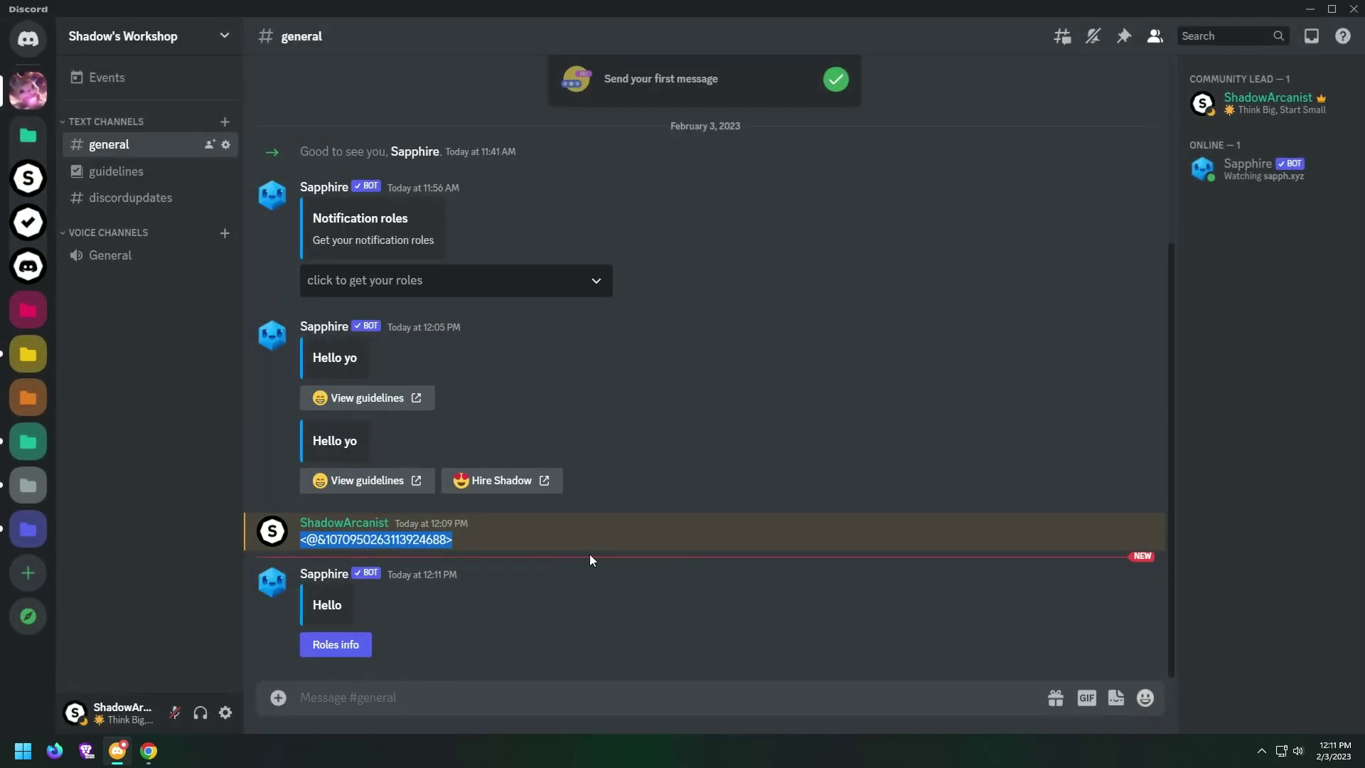
pyautogui.click(348, 643)
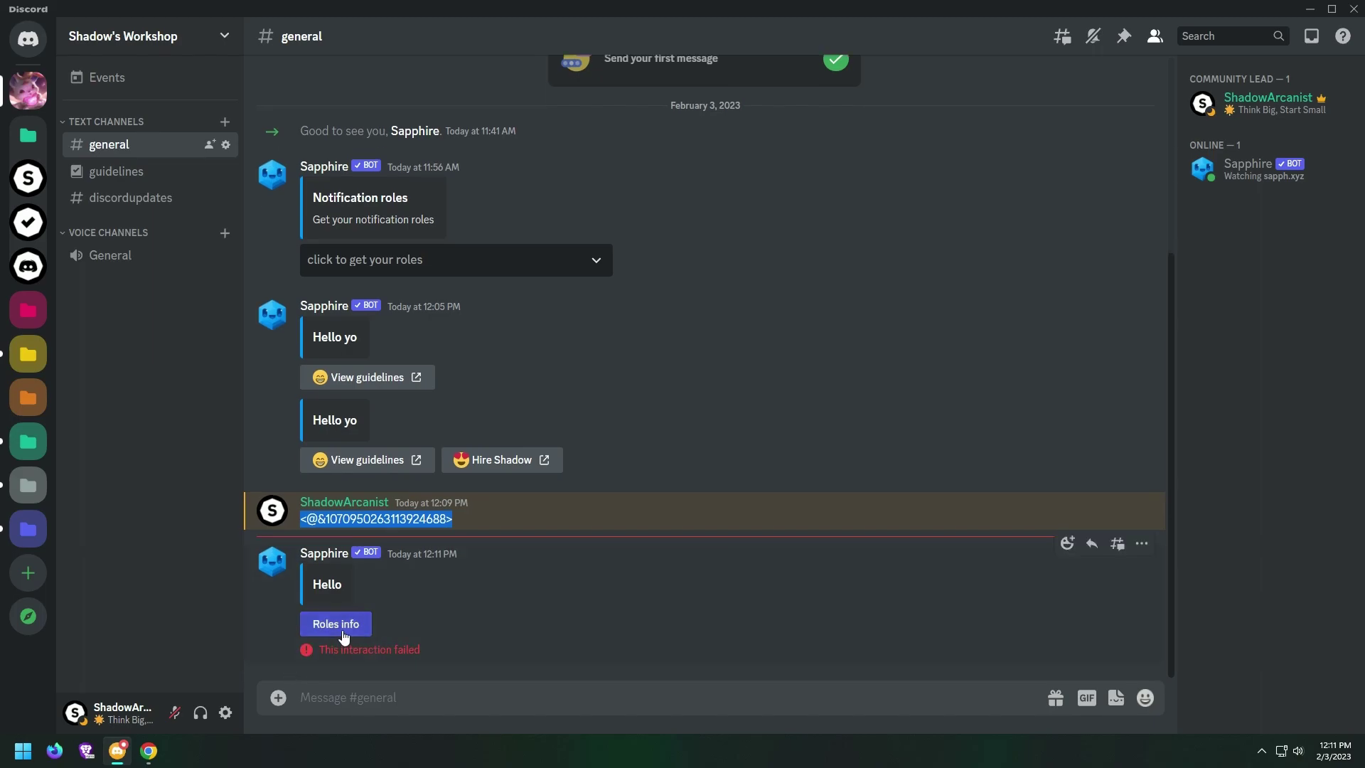
pyautogui.click(148, 751)
pyautogui.click(1074, 360)
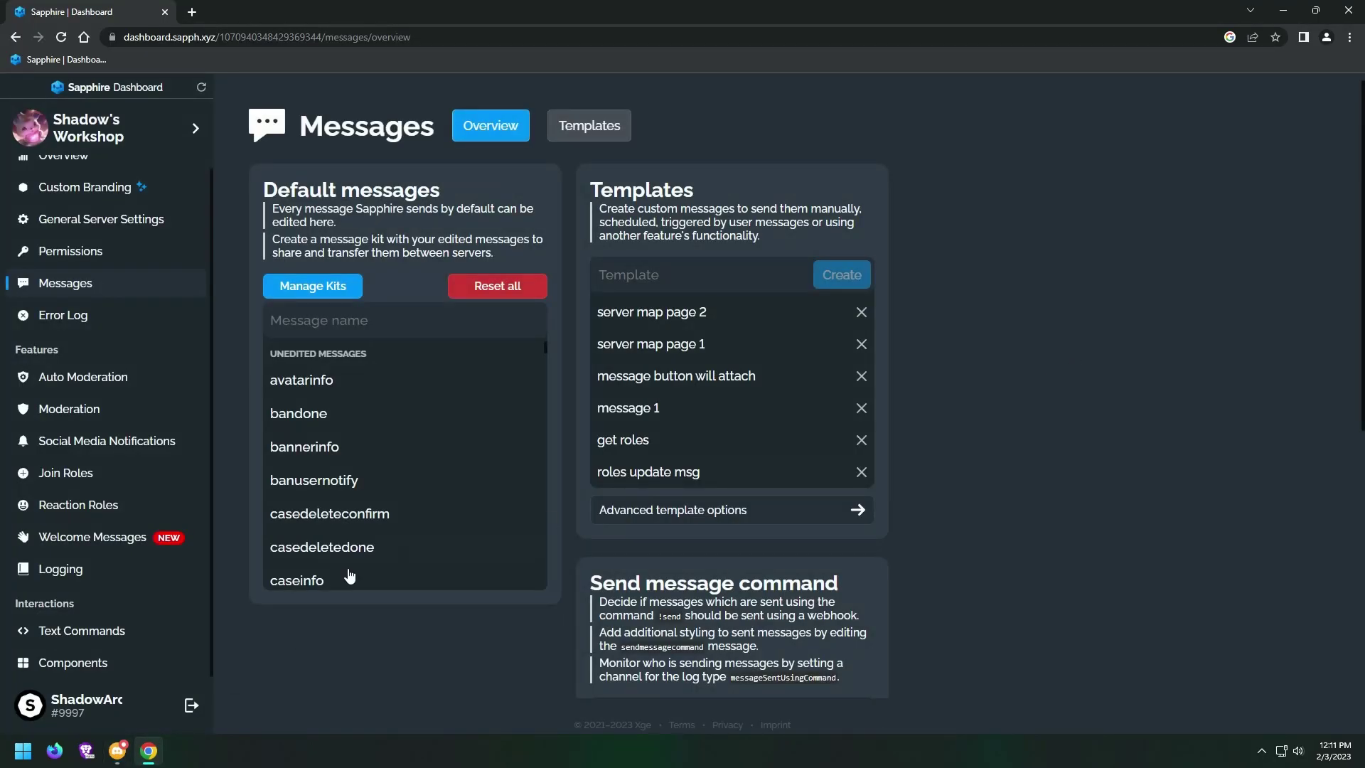
# Add a Send message action to the Roles info button on the Components page.
pyautogui.click(73, 662)
pyautogui.click(401, 304)
pyautogui.click(521, 391)
pyautogui.click(498, 448)
# Make the action send server map page 1 ephemerally, save, and test Roles info in Discord.
pyautogui.click(603, 390)
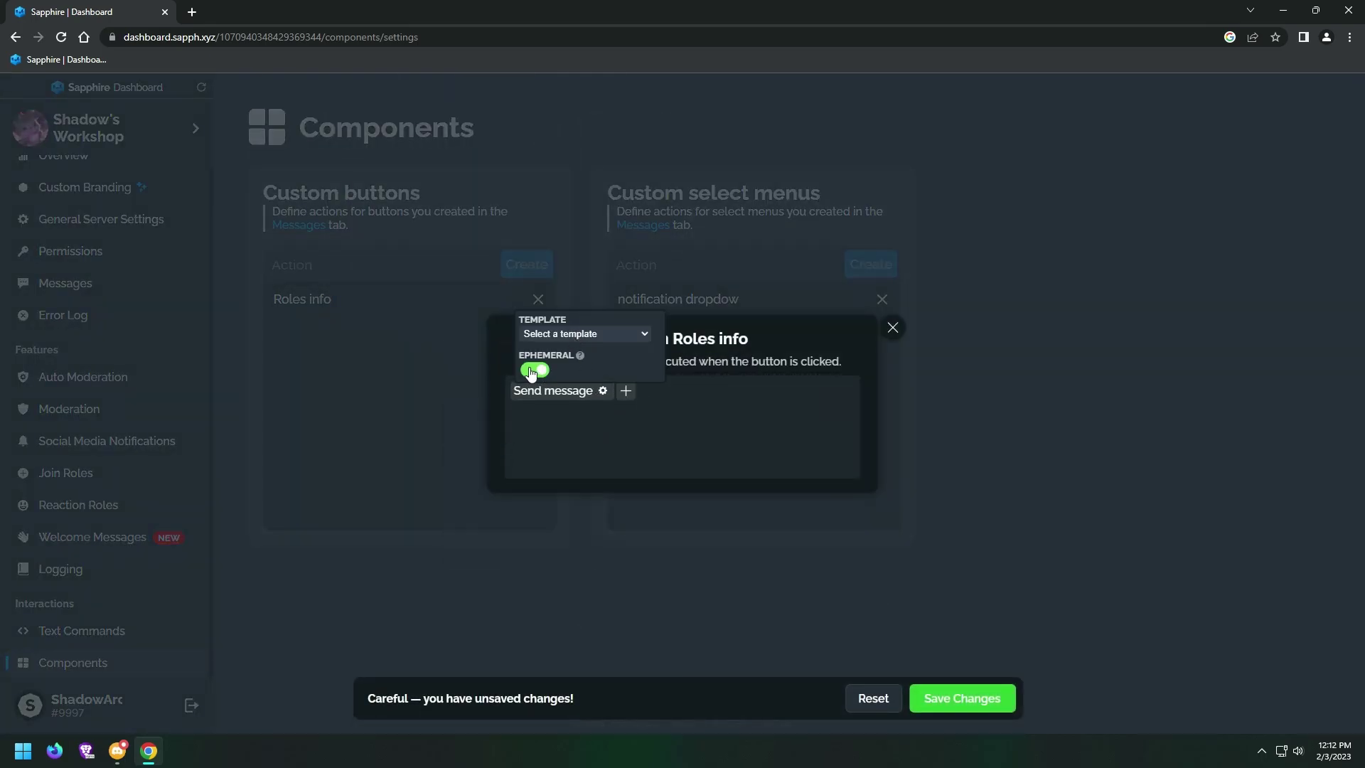
pyautogui.click(561, 336)
pyautogui.click(575, 372)
pyautogui.click(946, 686)
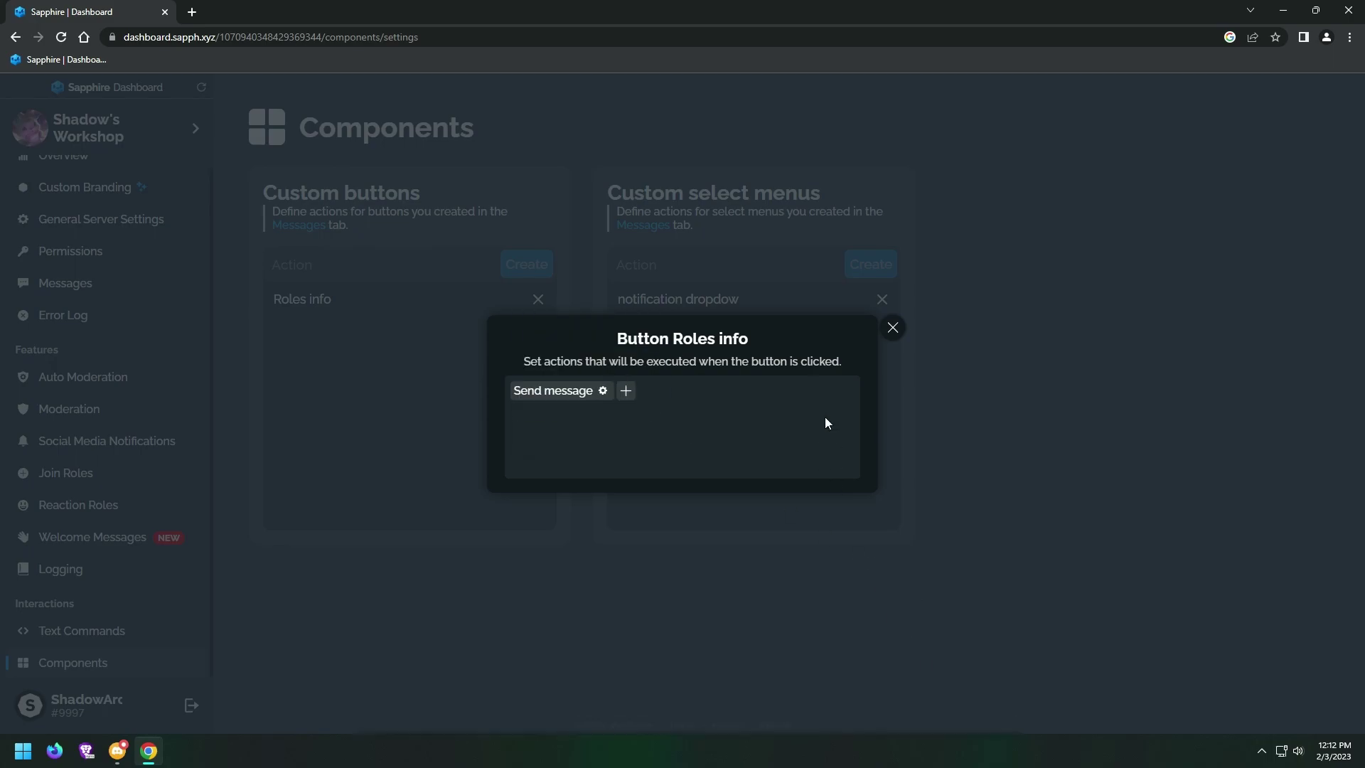
pyautogui.click(892, 328)
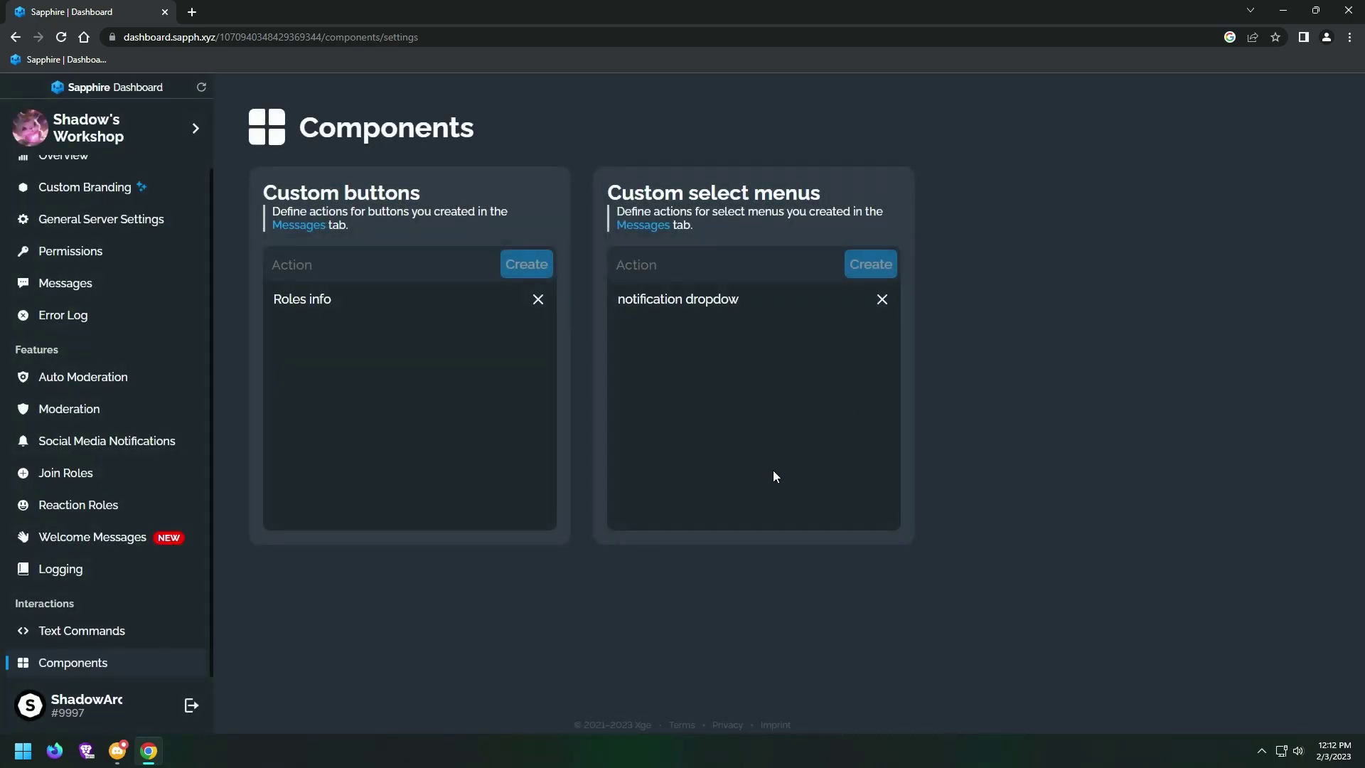
pyautogui.click(118, 750)
pyautogui.click(336, 622)
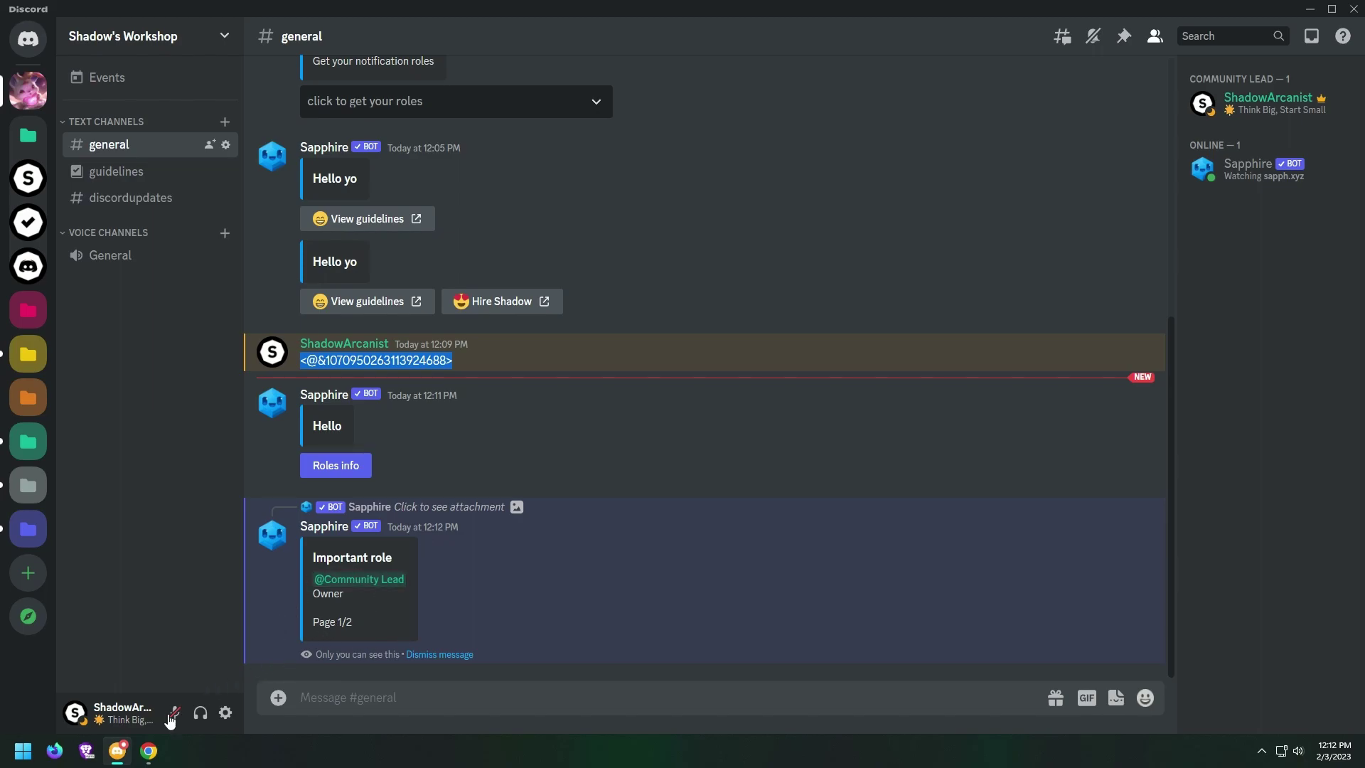
# Return to the Sapphire Dashboard after seeing the private Page 1/2 Important role reply.
pyautogui.click(149, 751)
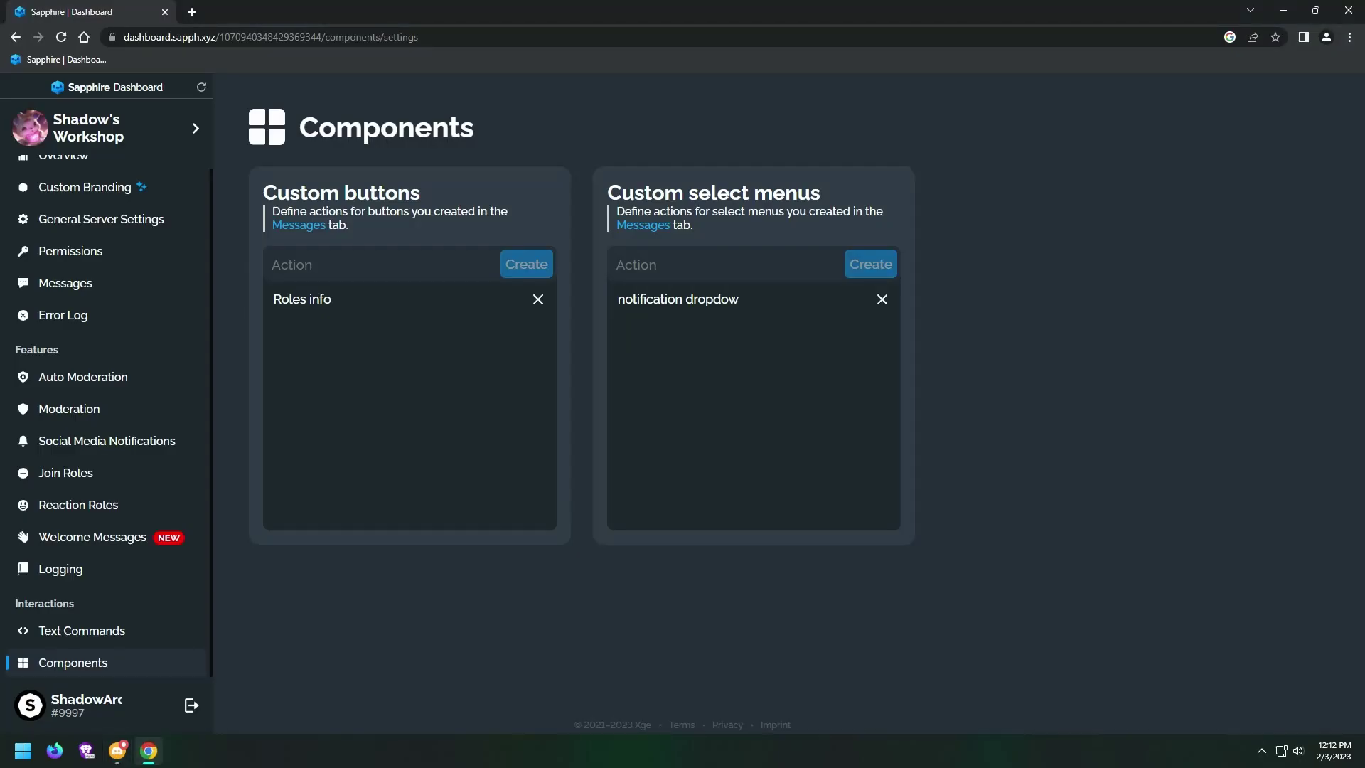
# Create a new custom button action named 'ri next'.
pyautogui.click(362, 266)
pyautogui.write('r')
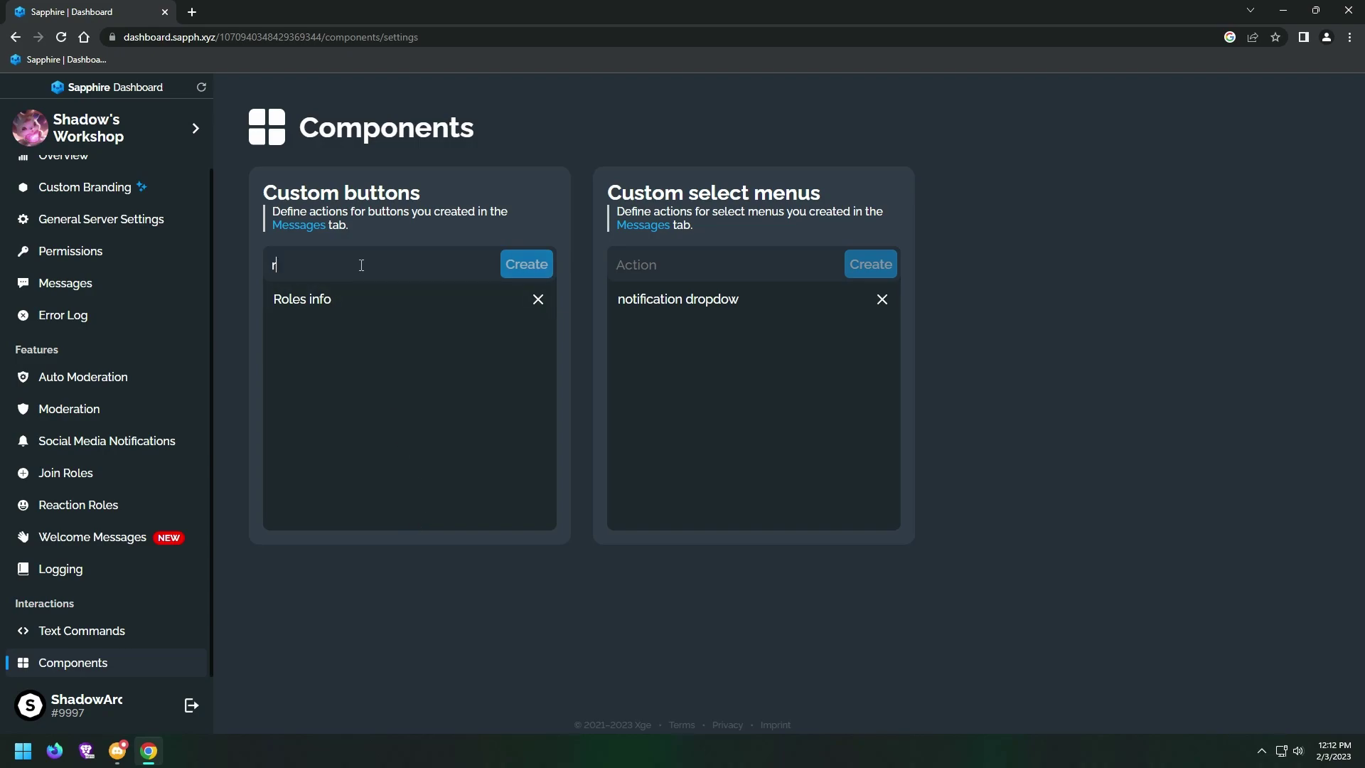
pyautogui.write('i next')
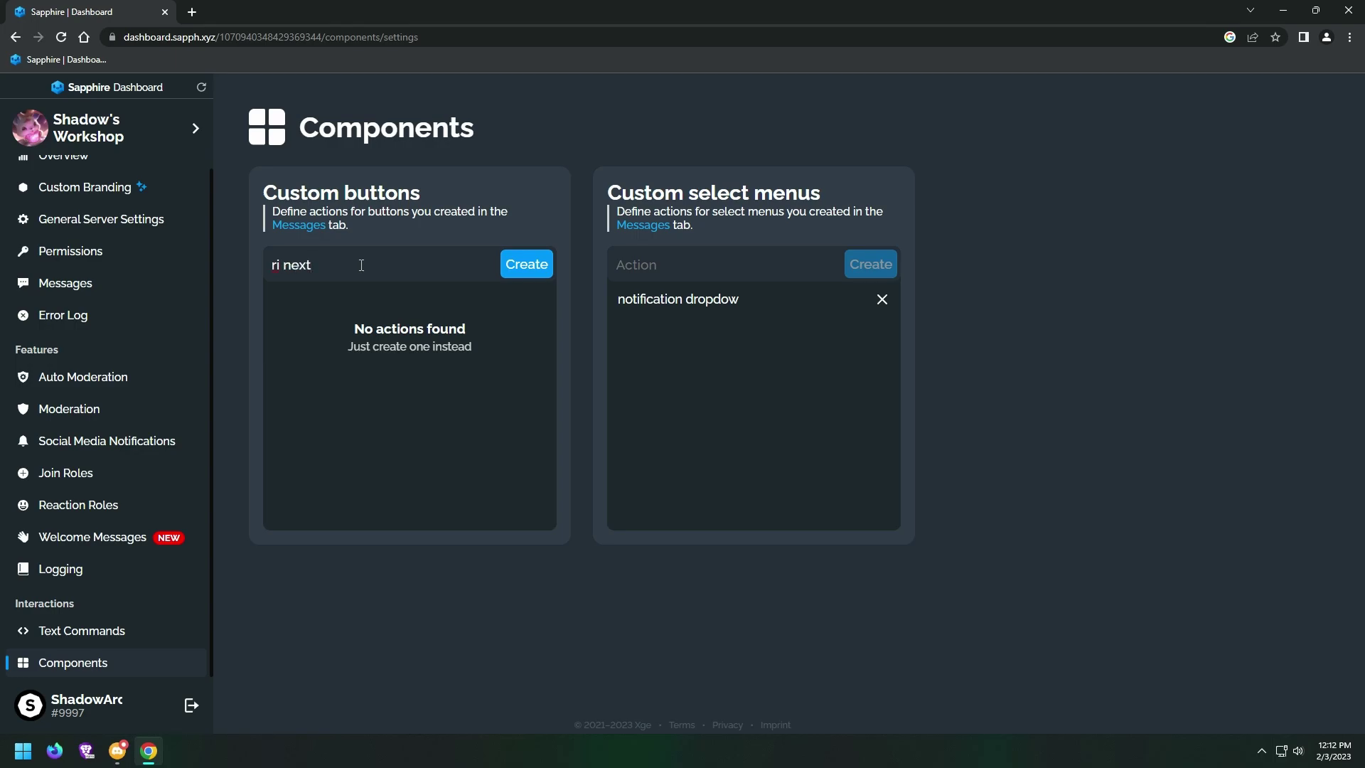
pyautogui.click(527, 265)
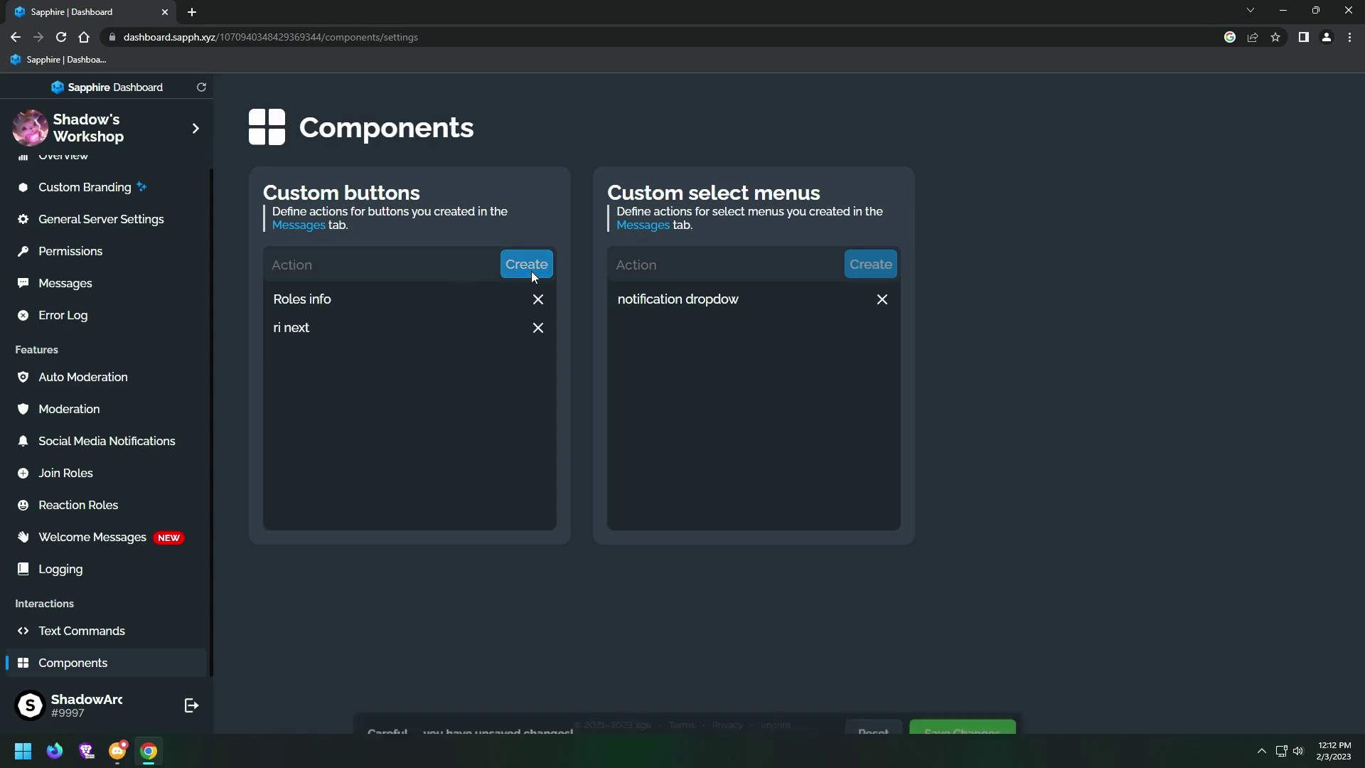
# Give 'ri next' an Edit message action using server map page 2, save, and return to Messages.
pyautogui.click(373, 331)
pyautogui.click(519, 391)
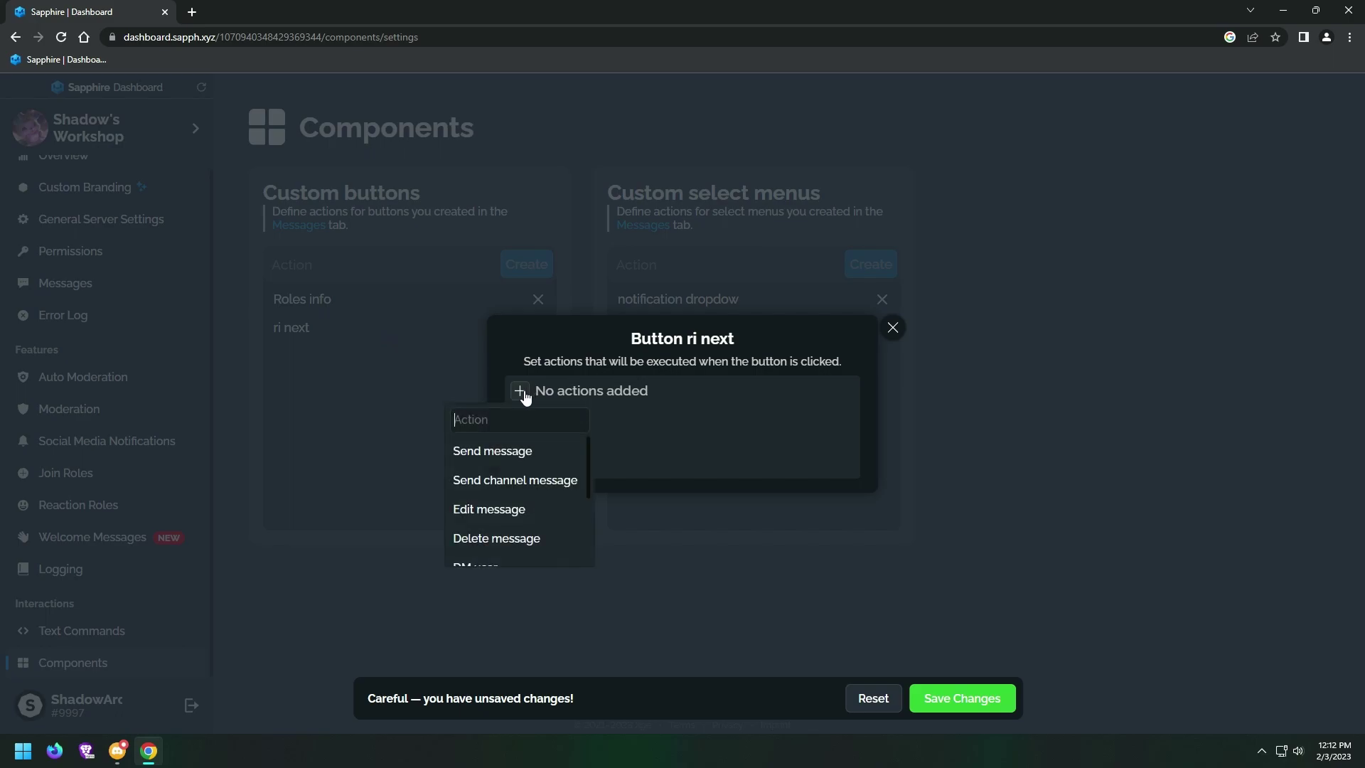
pyautogui.scroll(-1, 538, 488)
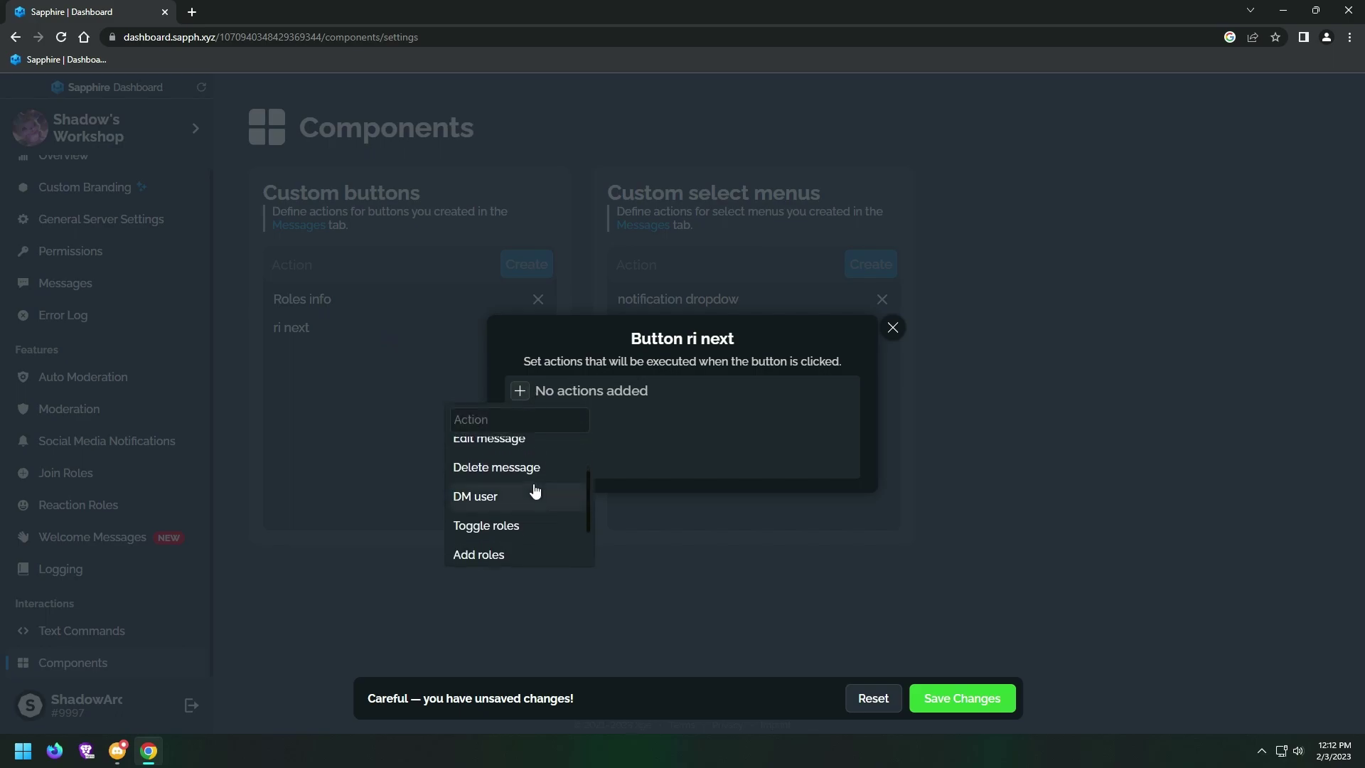
pyautogui.scroll(1, 515, 484)
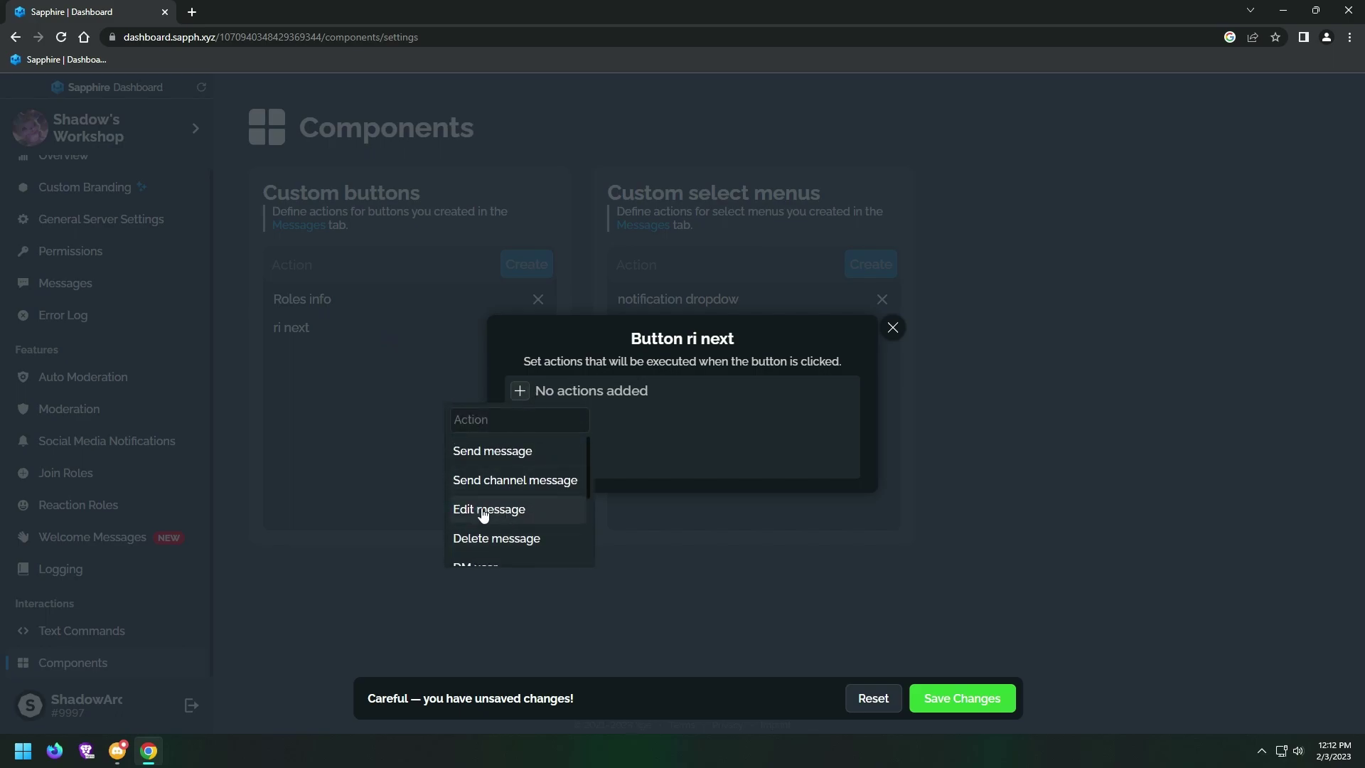
pyautogui.click(499, 512)
pyautogui.click(603, 367)
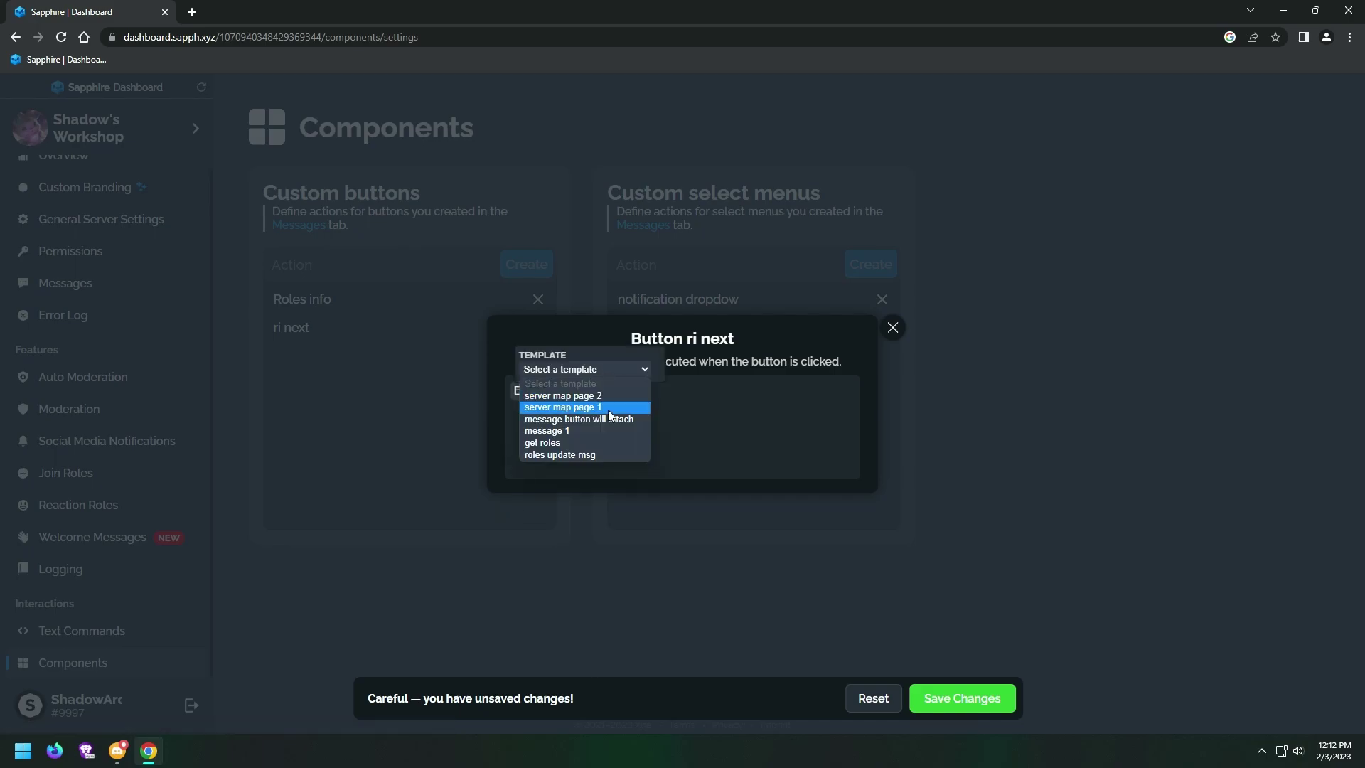
pyautogui.click(572, 395)
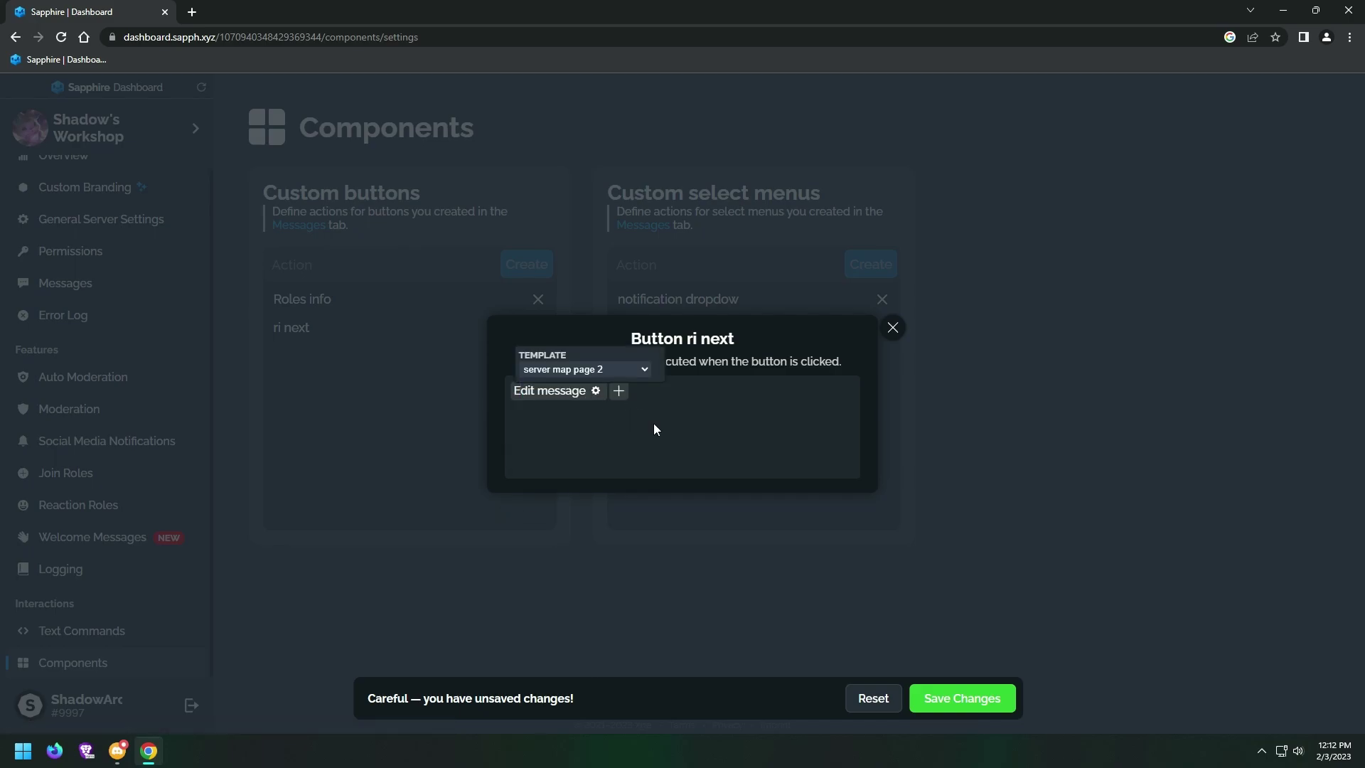
pyautogui.click(974, 697)
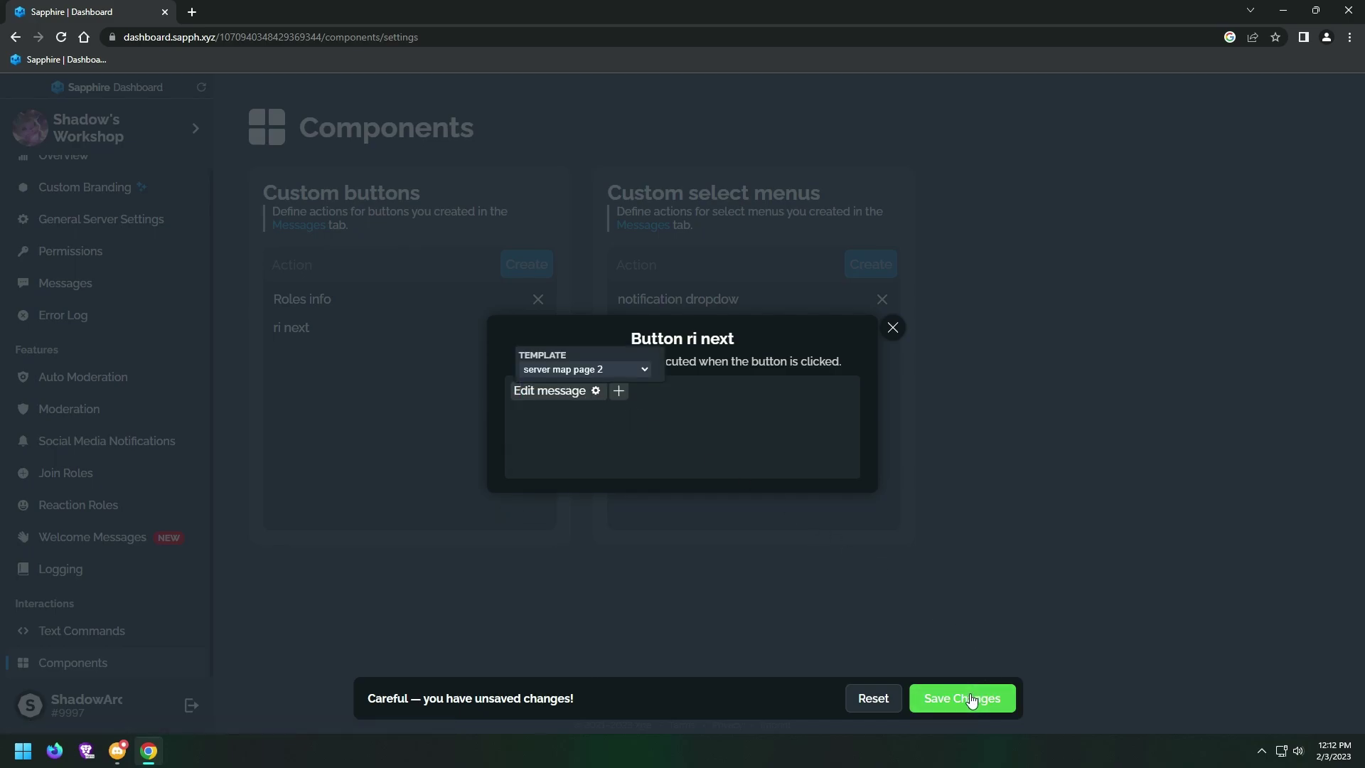
pyautogui.click(893, 328)
pyautogui.click(77, 283)
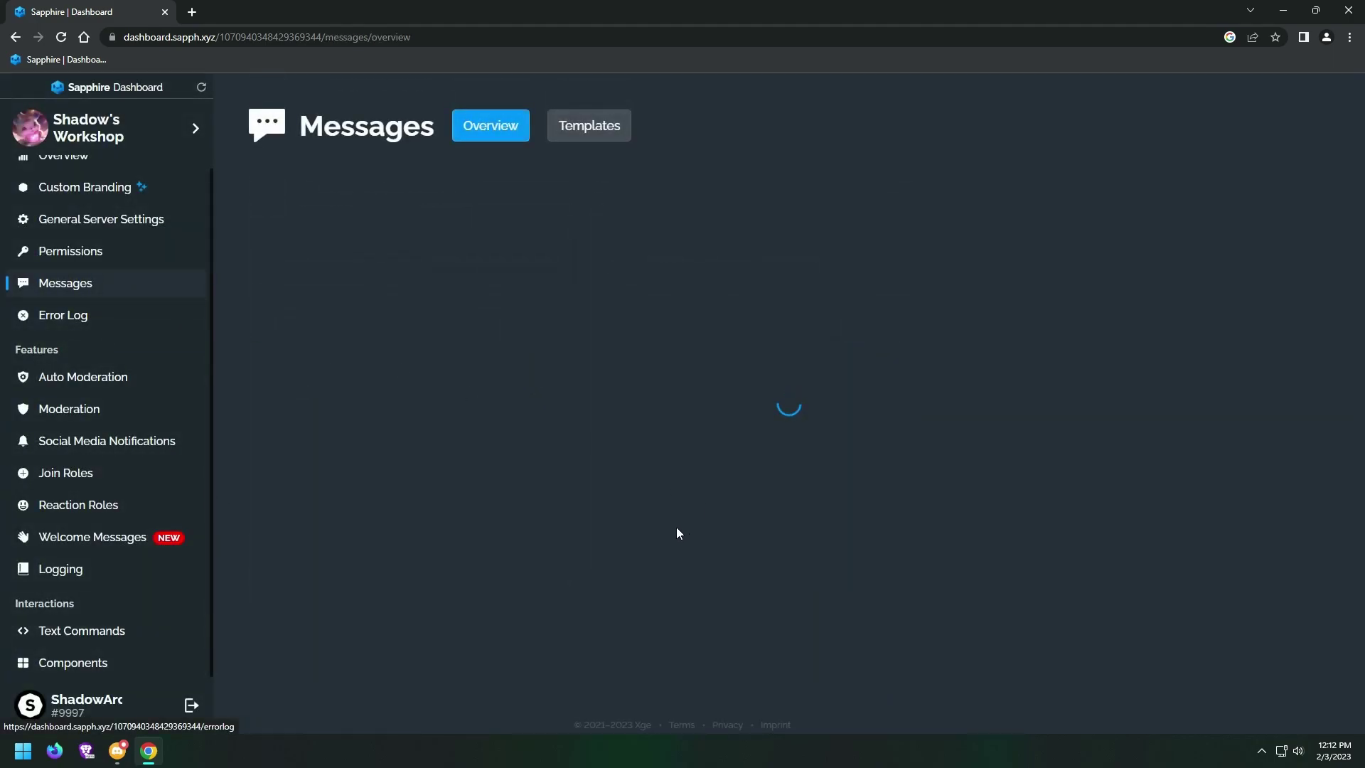